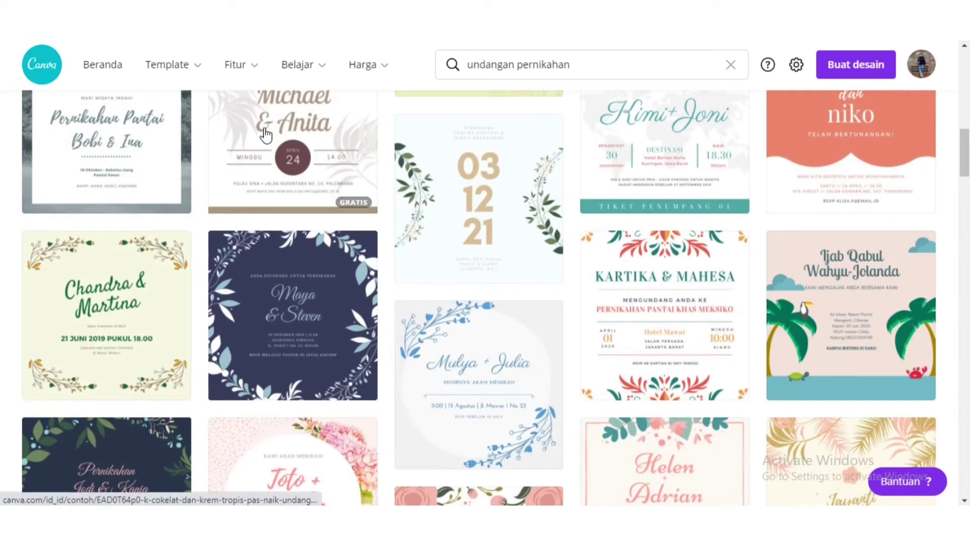
# - From the designs similar to the brown and cream tropical invitation, open the pink floral "WE STILL DO" anniversary template for editing
pyautogui.click(267, 134)
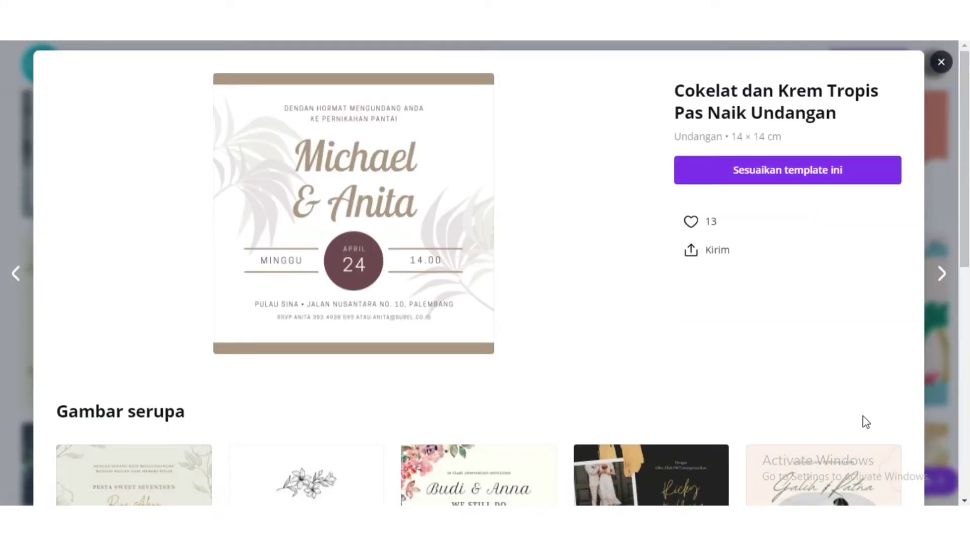
pyautogui.scroll(-5, 966, 279)
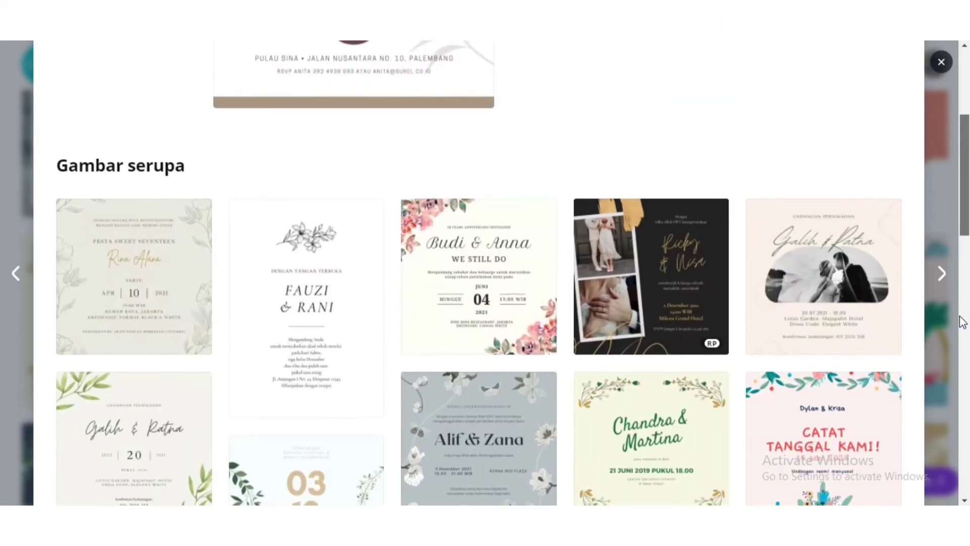
pyautogui.scroll(-4, 963, 325)
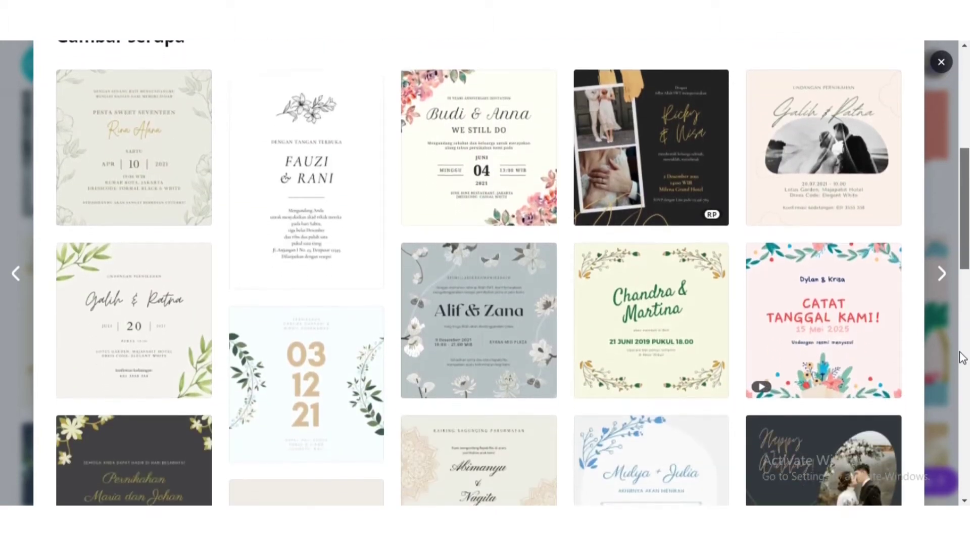
pyautogui.scroll(-9, 965, 379)
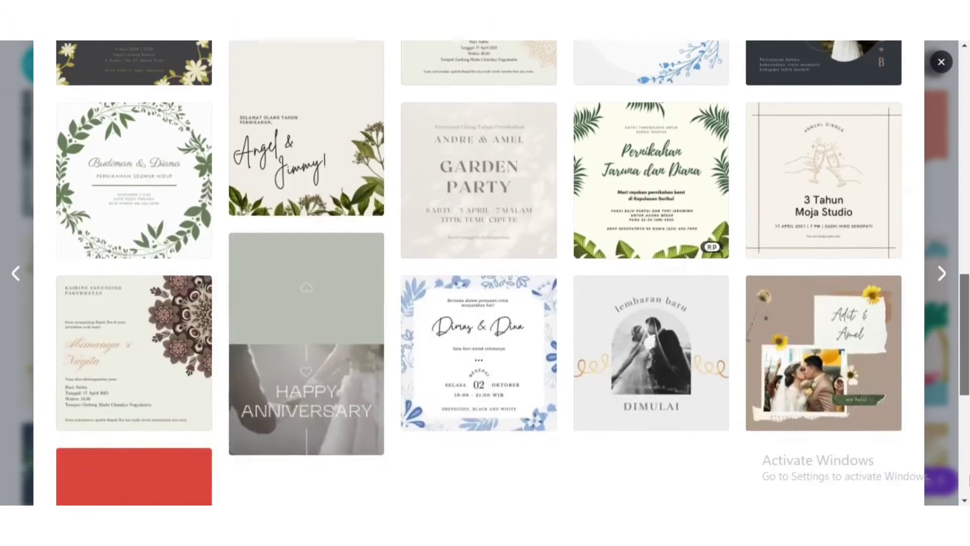
pyautogui.scroll(-3, 485, 273)
pyautogui.scroll(3, 485, 273)
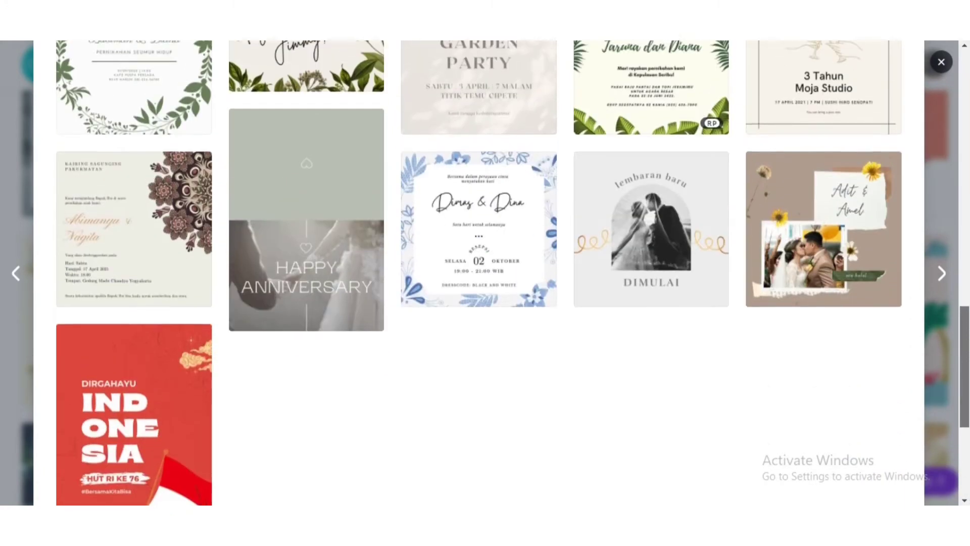
pyautogui.scroll(8, 965, 391)
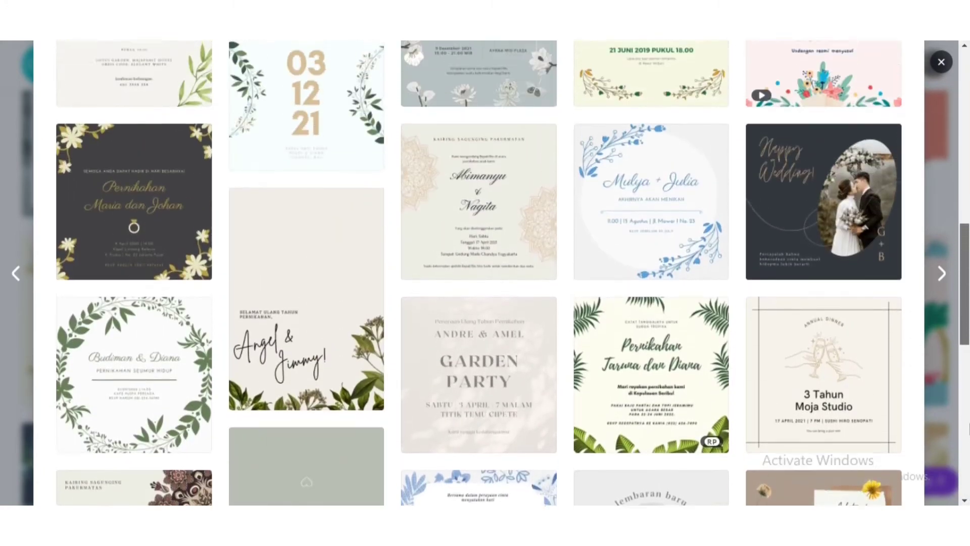
pyautogui.scroll(4, 965, 391)
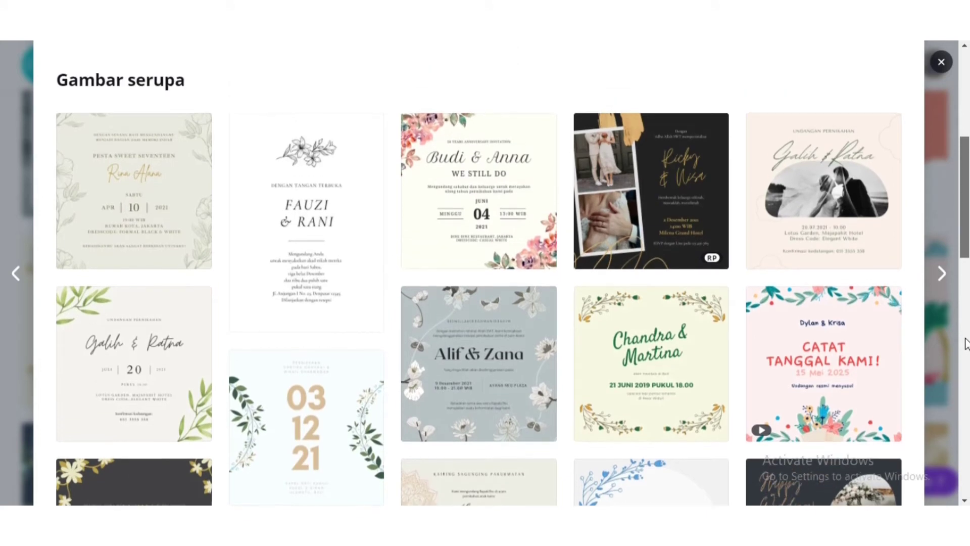
pyautogui.click(486, 227)
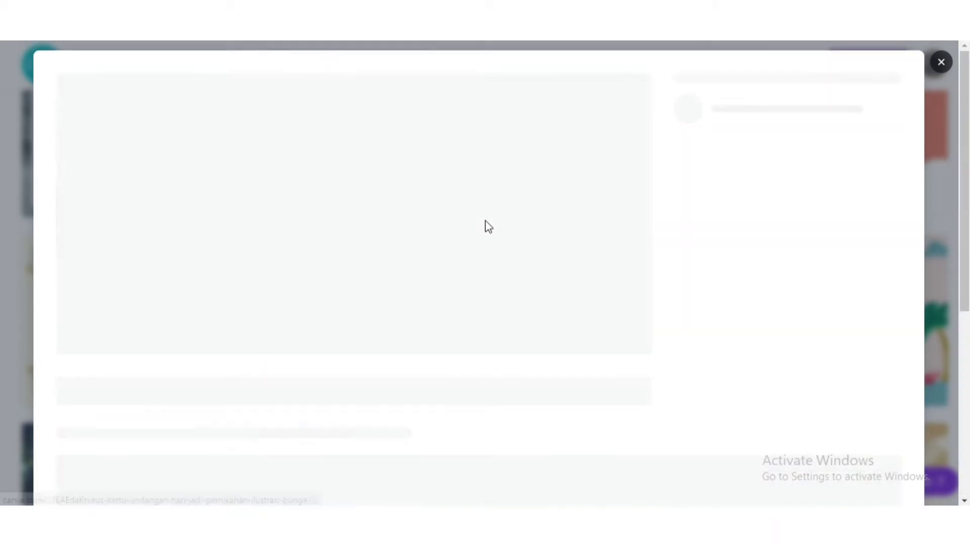
pyautogui.click(732, 205)
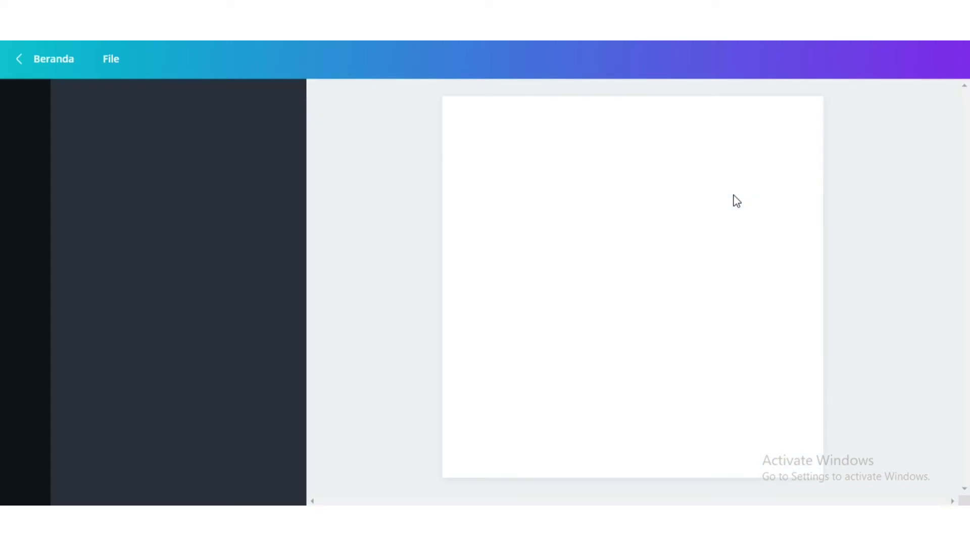
# - Delete the small anniversary invitation line above the couple's names on the card
pyautogui.doubleClick(656, 197)
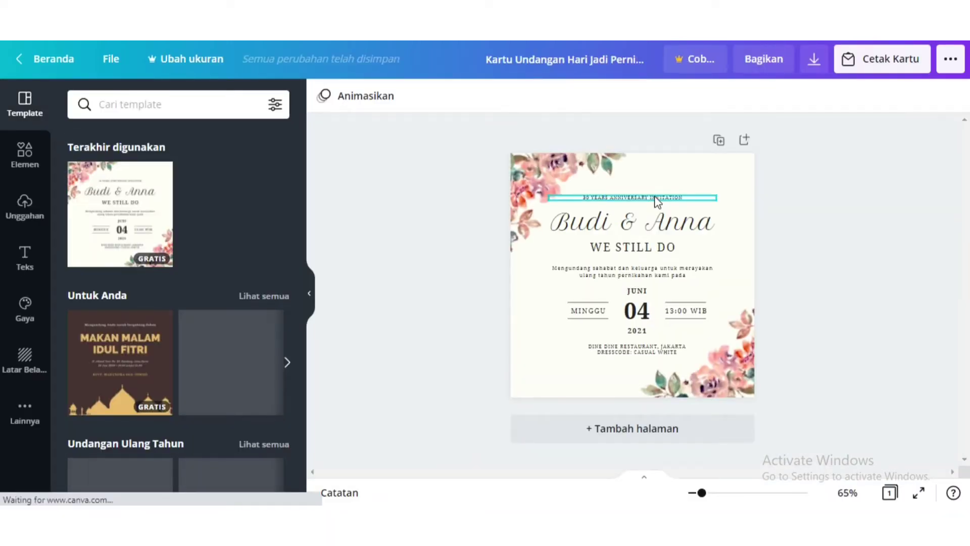
pyautogui.press('BackSpace')
pyautogui.moveTo(702, 493); pyautogui.dragTo(706, 493)
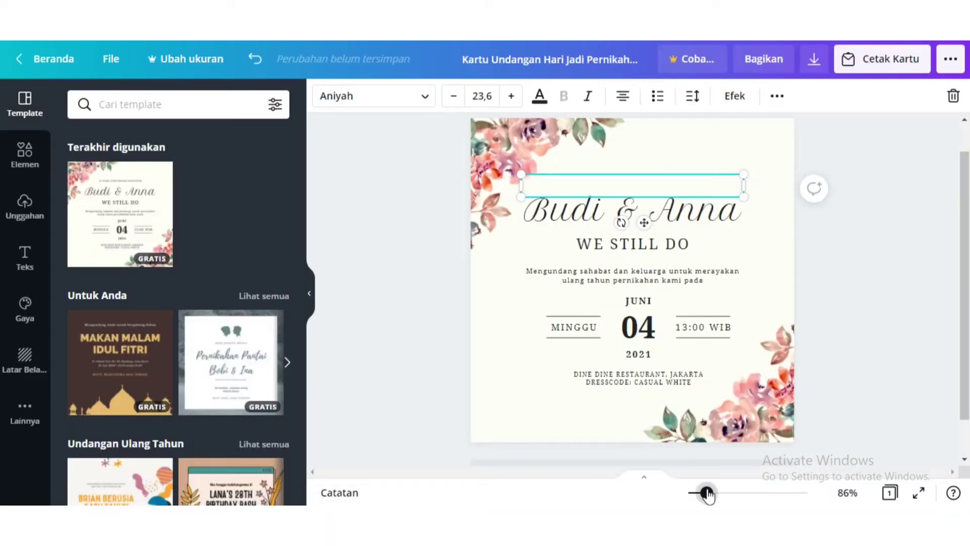
pyautogui.click(966, 298)
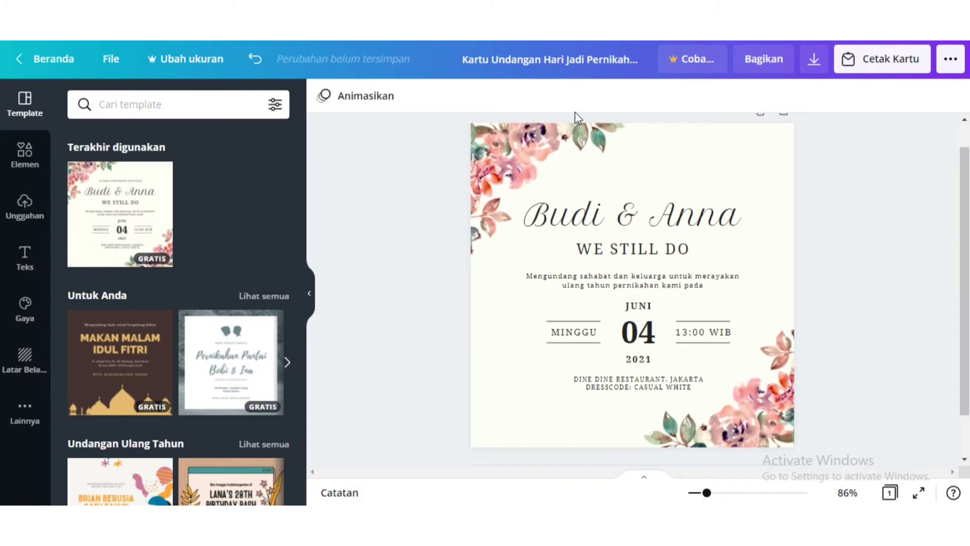
pyautogui.click(633, 191)
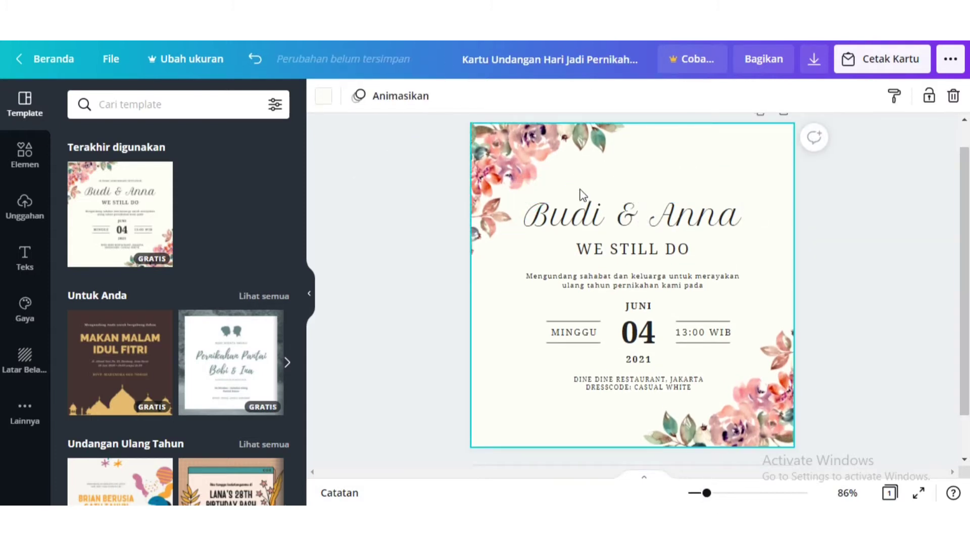
# - Add a heading text to the invitation that reads "The Wedding"
pyautogui.click(9, 274)
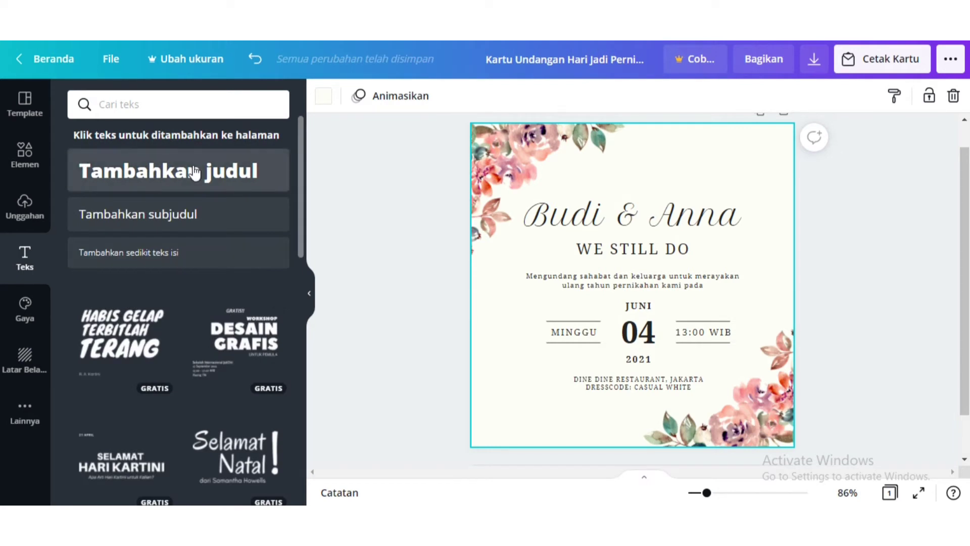
pyautogui.click(195, 172)
pyautogui.write('The')
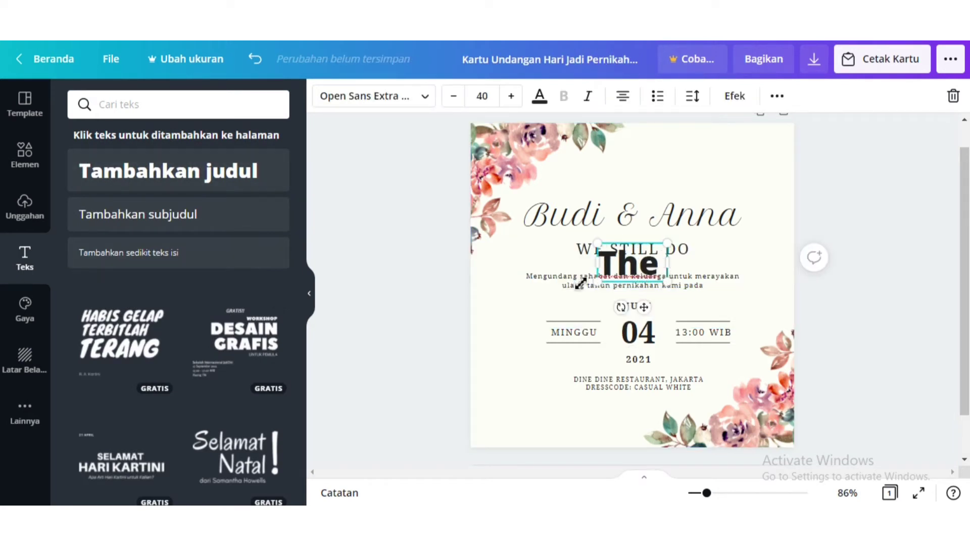
pyautogui.write(' Wedding')
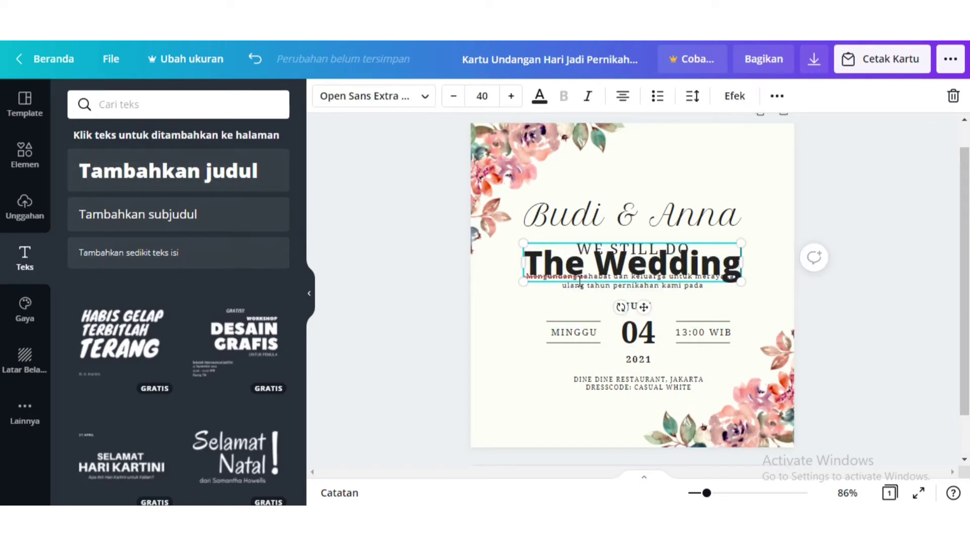
# - Set the font of the "The Wedding" heading to Bakerie Bold
pyautogui.click(418, 101)
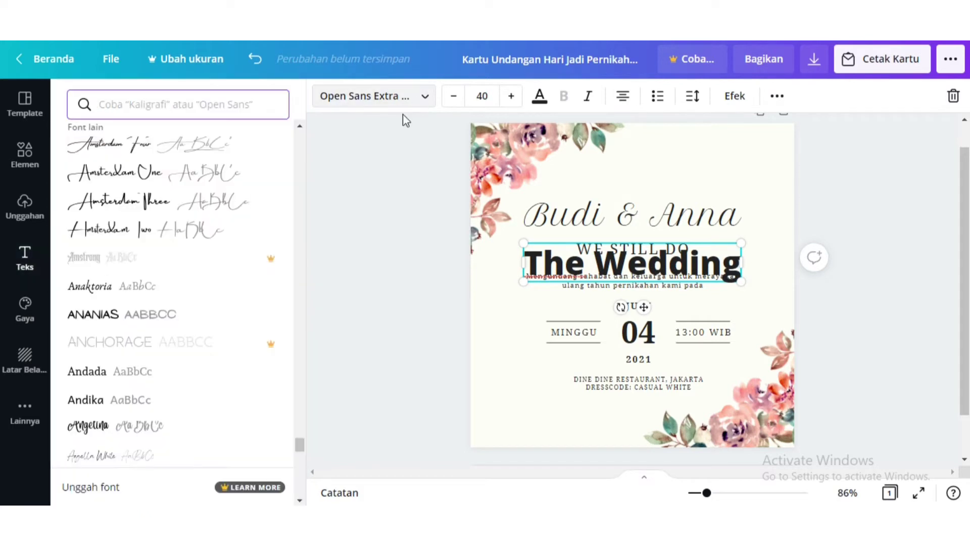
pyautogui.scroll(-7, 298, 445)
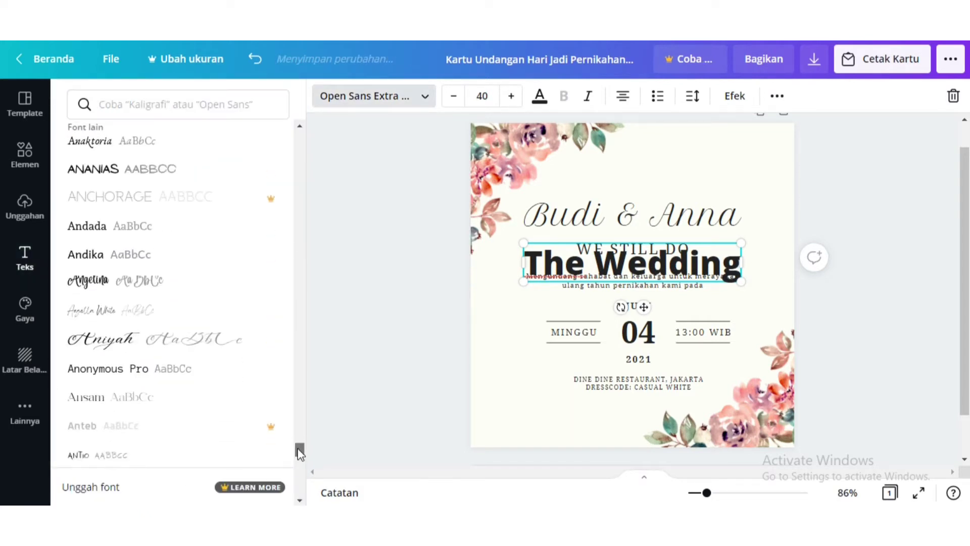
pyautogui.scroll(-9, 298, 460)
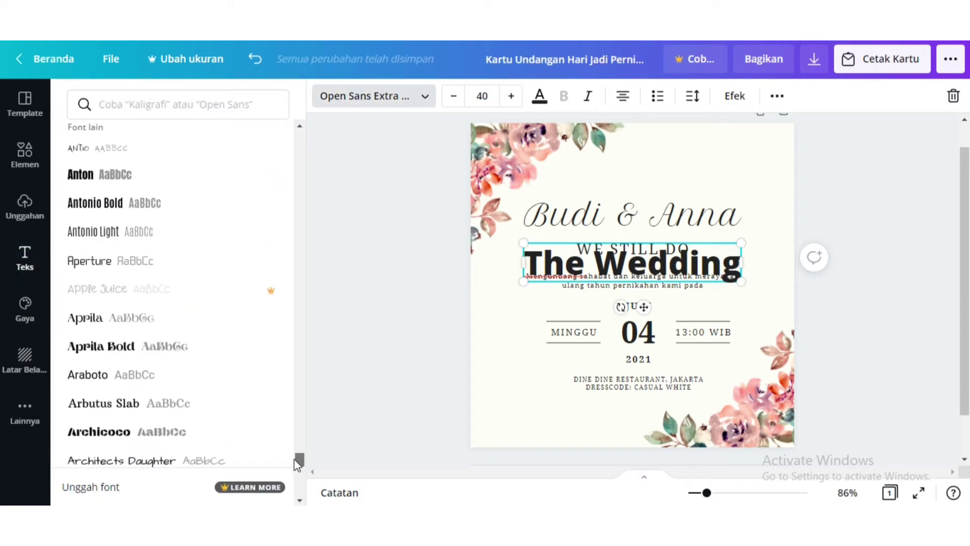
pyautogui.scroll(-10, 296, 475)
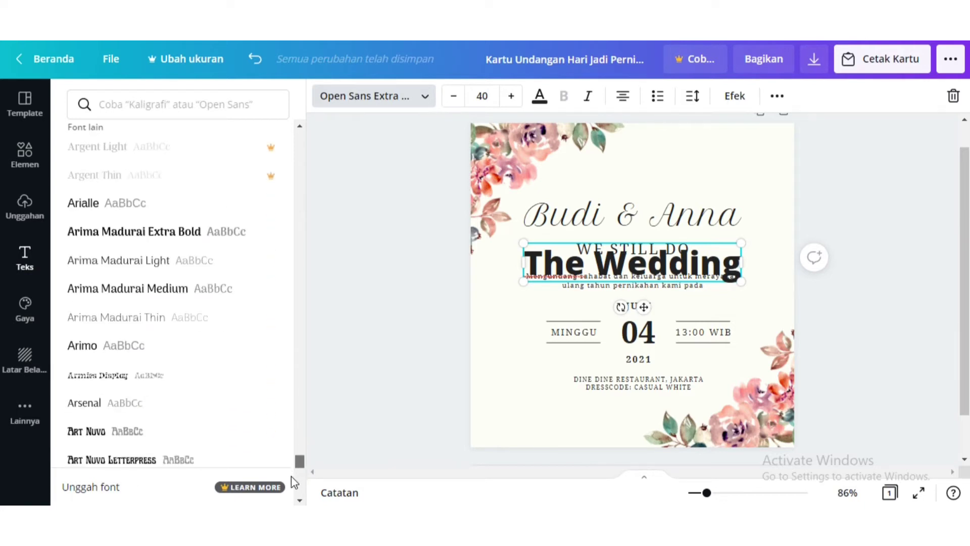
pyautogui.scroll(-10, 301, 475)
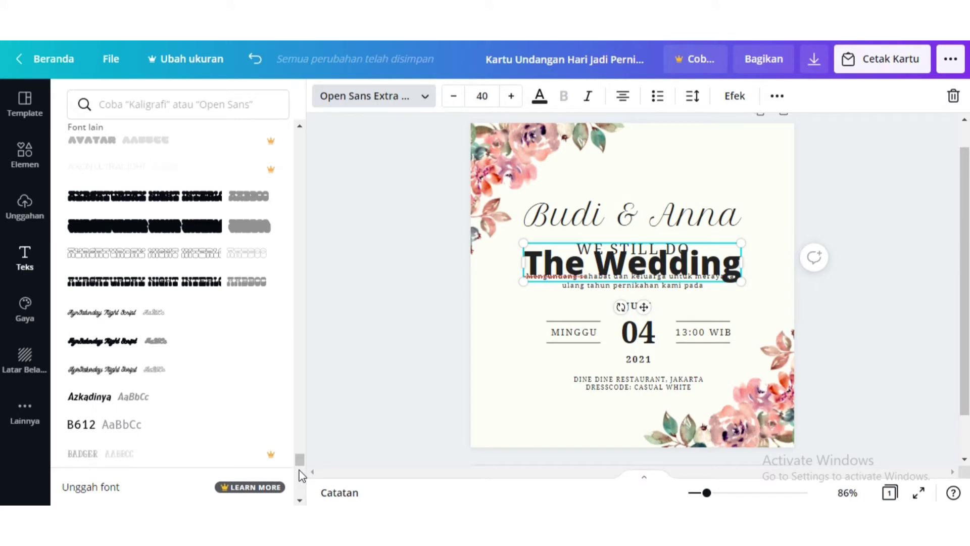
pyautogui.scroll(-3, 302, 475)
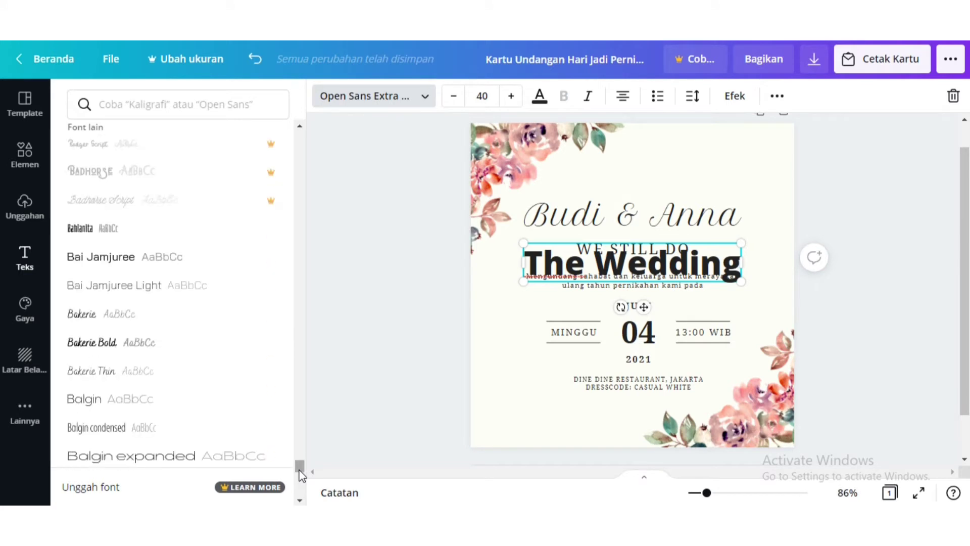
pyautogui.click(201, 324)
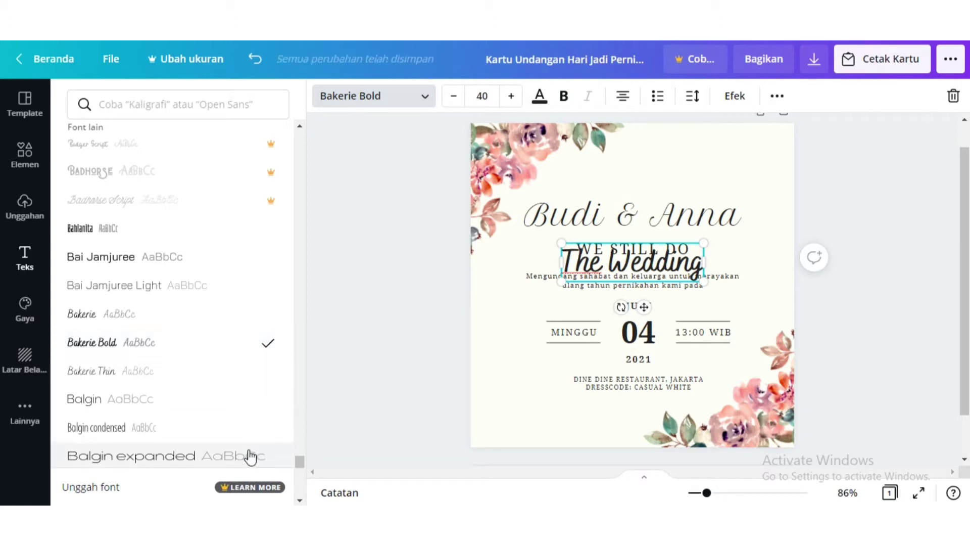
# - Change the font of the "The Wedding" heading to Dancing Script
pyautogui.scroll(-20, 301, 490)
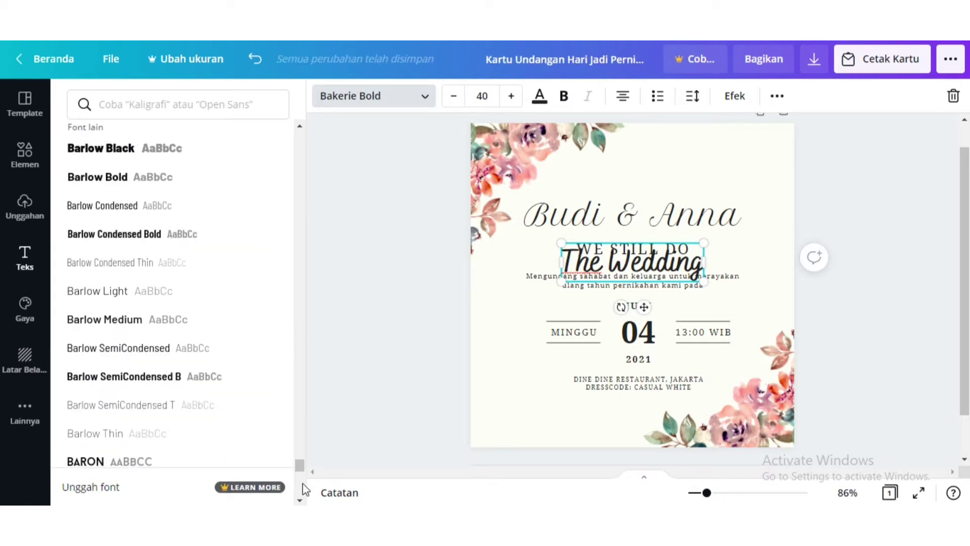
pyautogui.scroll(-7, 303, 489)
pyautogui.scroll(-6, 305, 489)
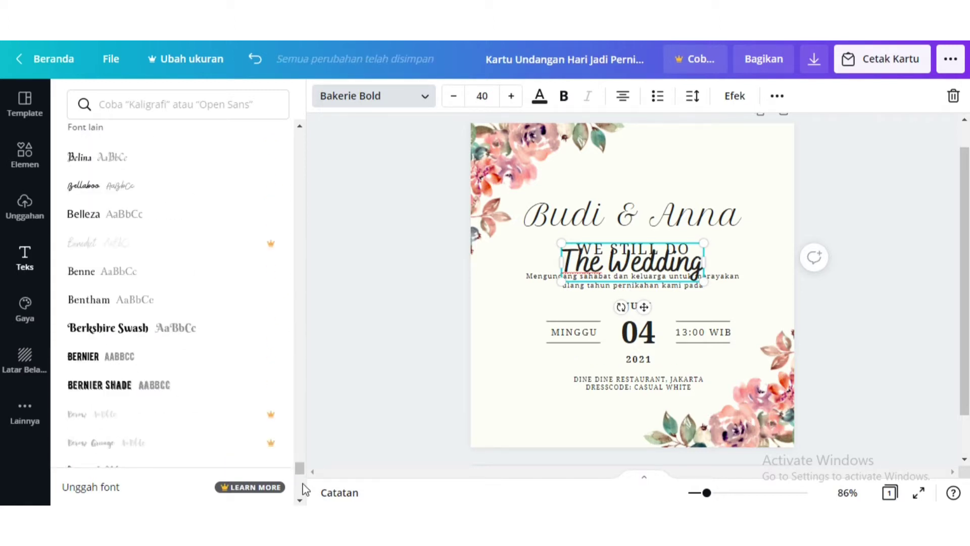
pyautogui.hotkey('ctrl', 'z')
pyautogui.scroll(-20, 299, 490)
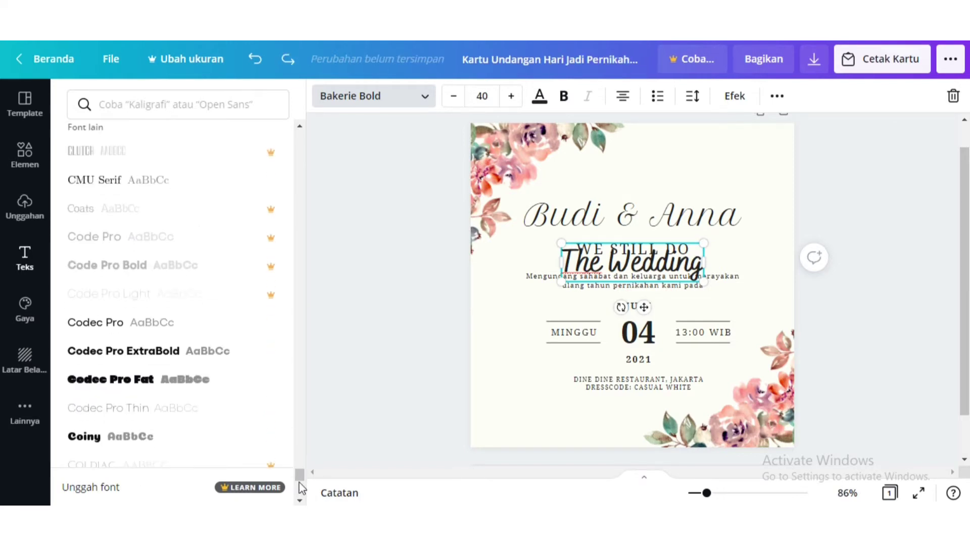
pyautogui.scroll(-4, 301, 488)
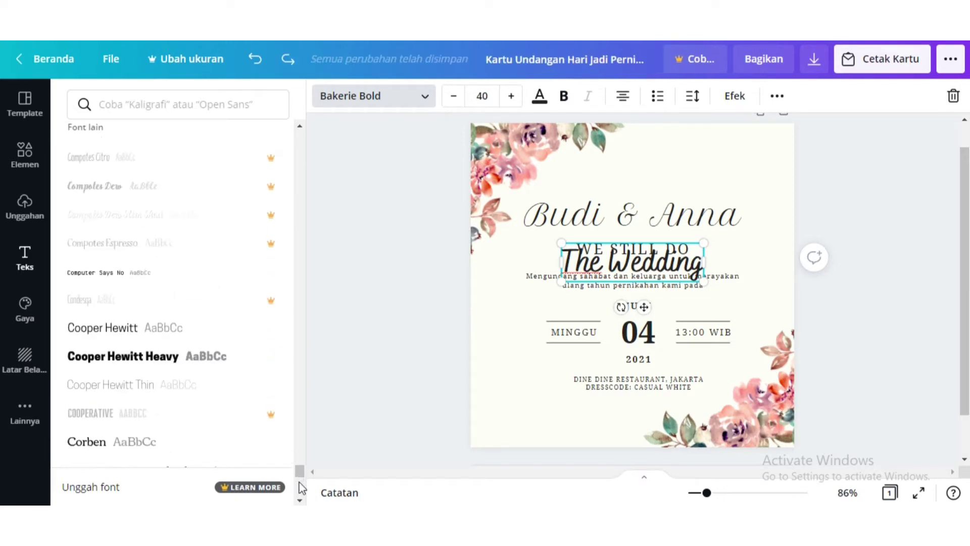
pyautogui.scroll(-20, 301, 488)
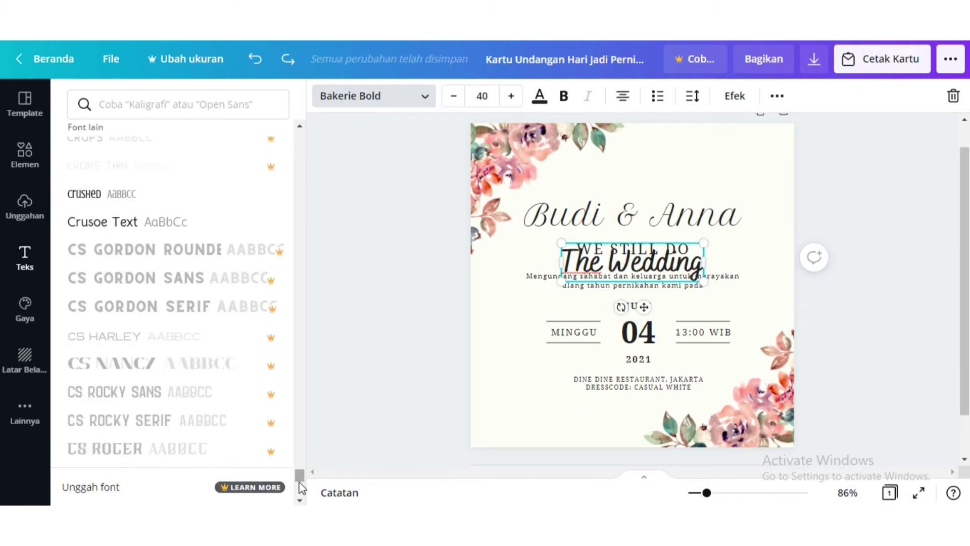
pyautogui.scroll(-10, 302, 488)
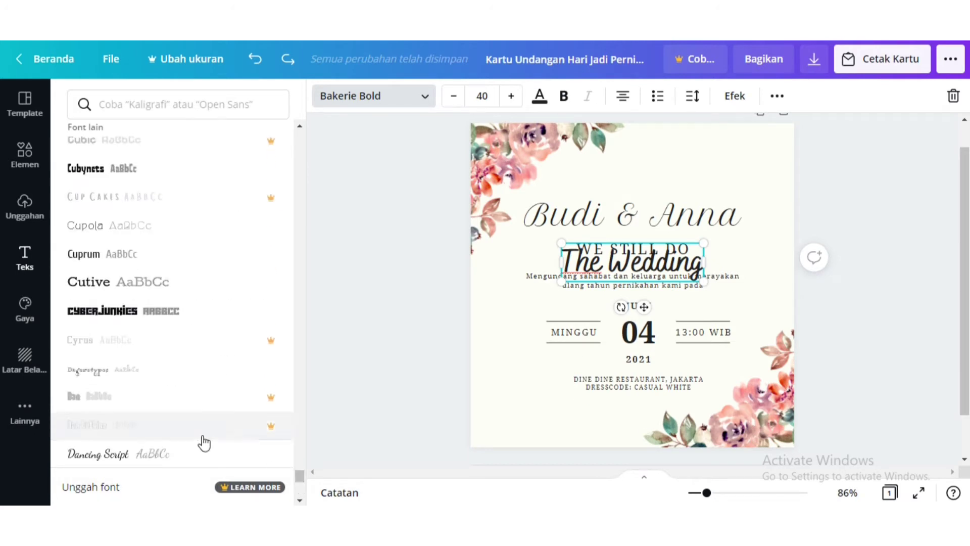
pyautogui.click(201, 463)
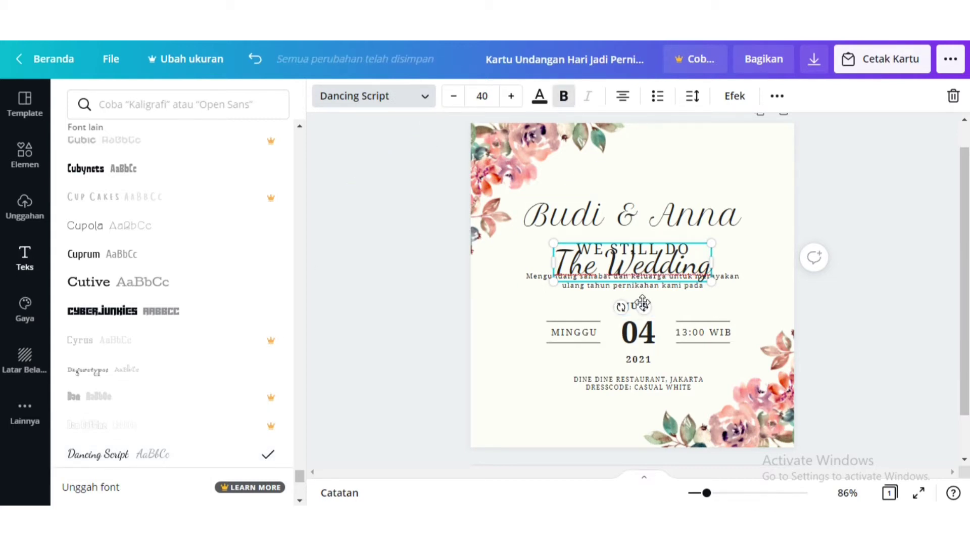
# - Shrink the "The Wedding" heading to size 32.5 and centre it just above the couple's names
pyautogui.moveTo(643, 305); pyautogui.dragTo(642, 219)
pyautogui.moveTo(717, 202); pyautogui.dragTo(688, 177)
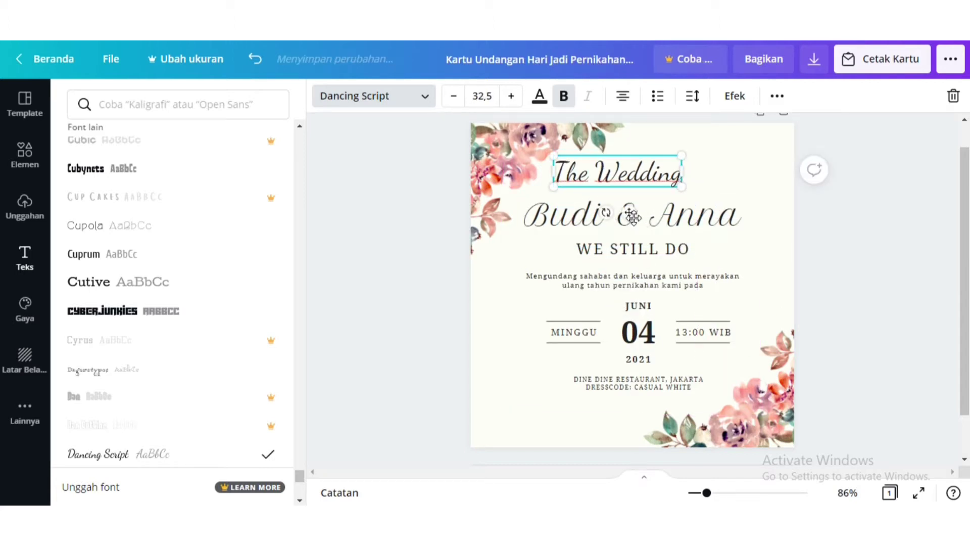
pyautogui.moveTo(634, 217); pyautogui.dragTo(639, 218)
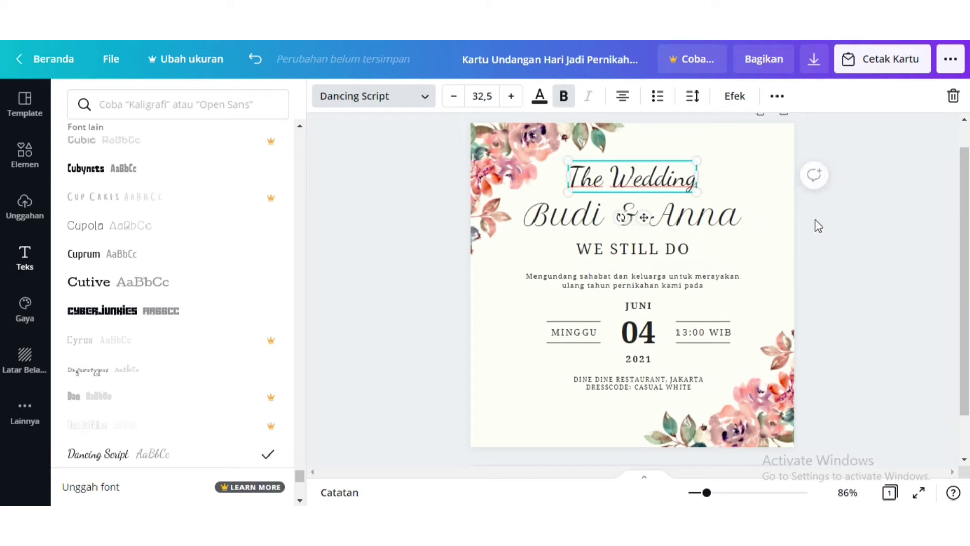
pyautogui.click(858, 234)
# - Replace the first of the two names in the couple's names line with a different first name
pyautogui.click(731, 234)
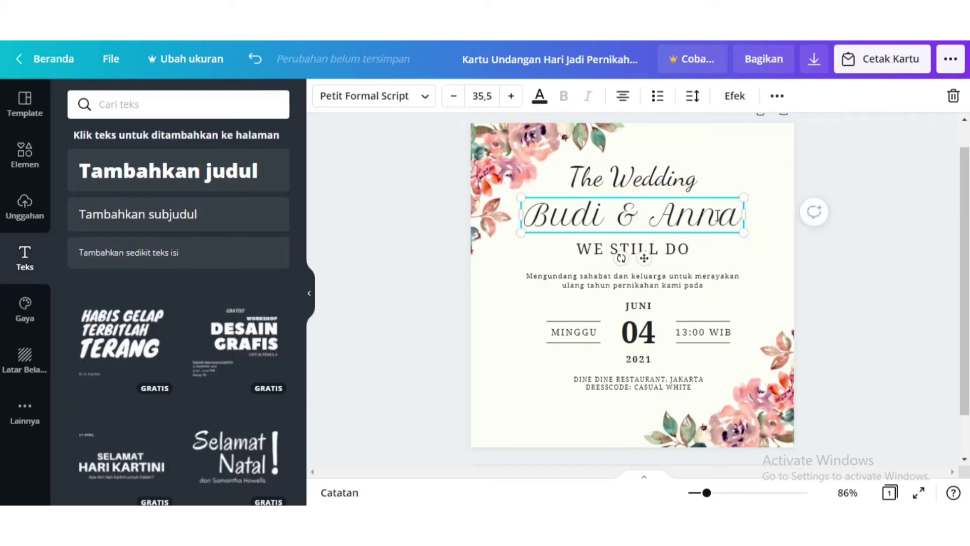
pyautogui.click(631, 215)
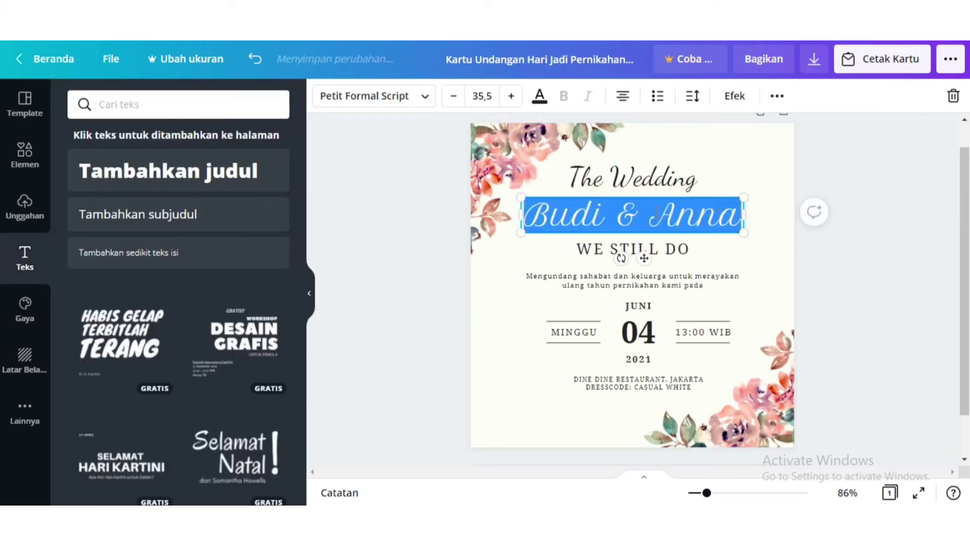
pyautogui.click(613, 215)
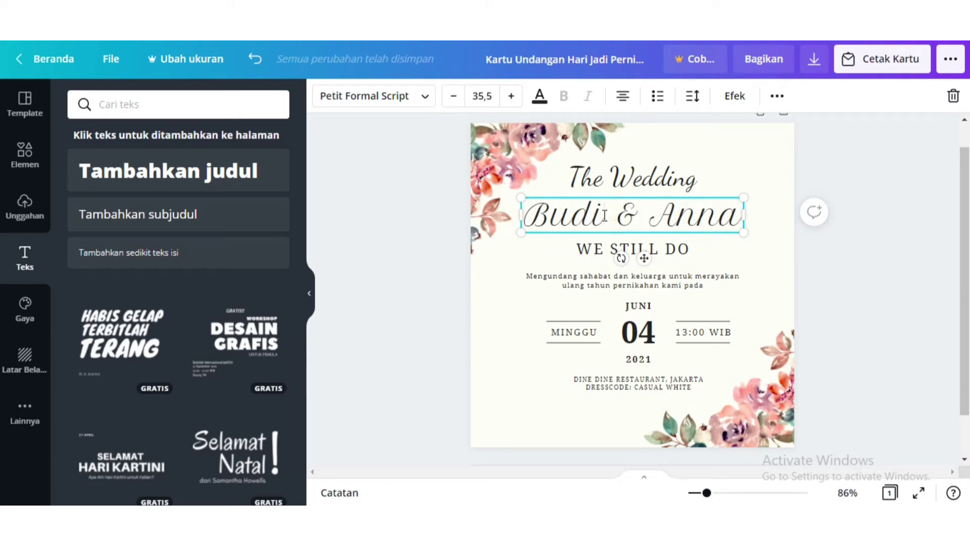
pyautogui.moveTo(605, 216); pyautogui.dragTo(514, 216)
pyautogui.write('S')
pyautogui.press('BackSpace')
pyautogui.write('And')
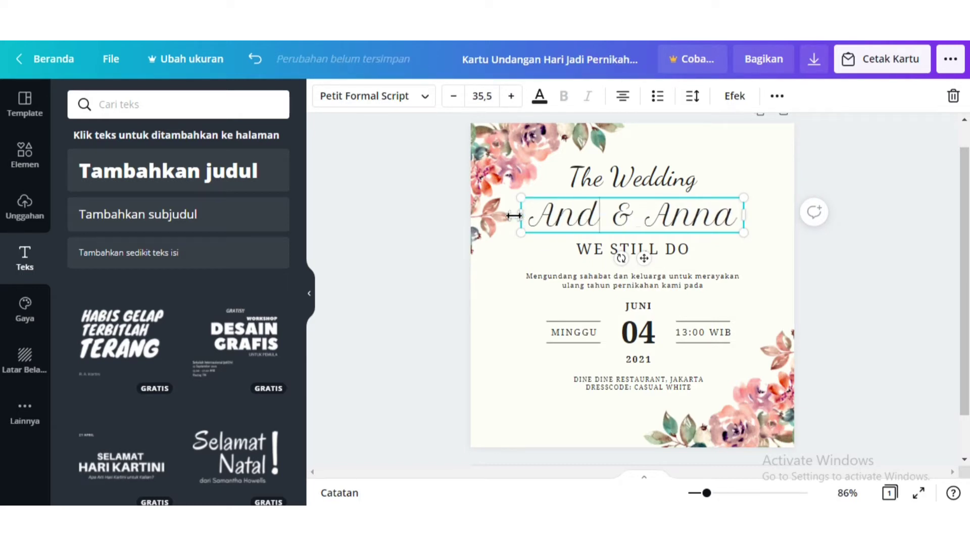
pyautogui.write('i')
# - Shrink the couple's names to size 28.5 and move them down to just above the "WE STILL DO" line
pyautogui.hotkey('ctrl', 'a')
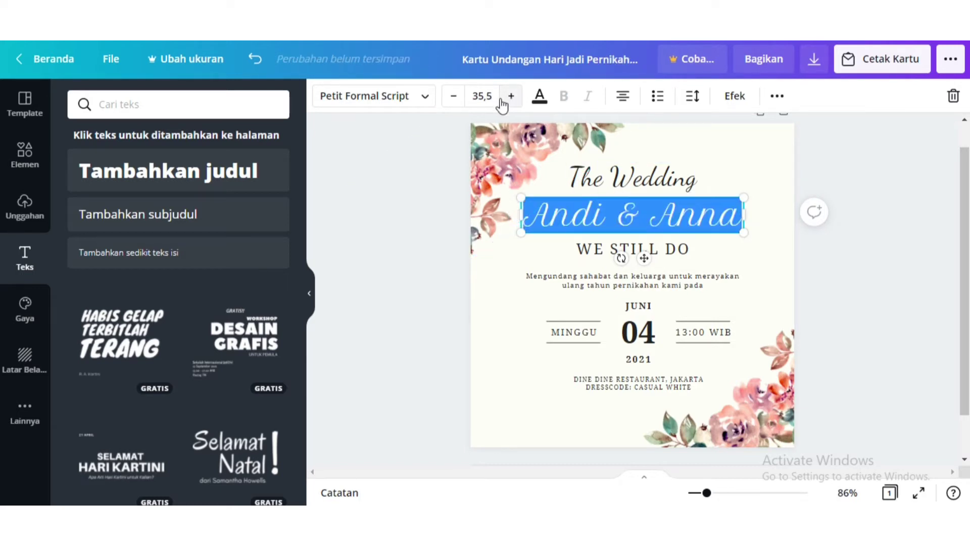
pyautogui.click(453, 96)
pyautogui.click(453, 96)
pyautogui.click(453, 96)
pyautogui.click(453, 96)
pyautogui.click(453, 96)
pyautogui.click(453, 96)
pyautogui.click(453, 96)
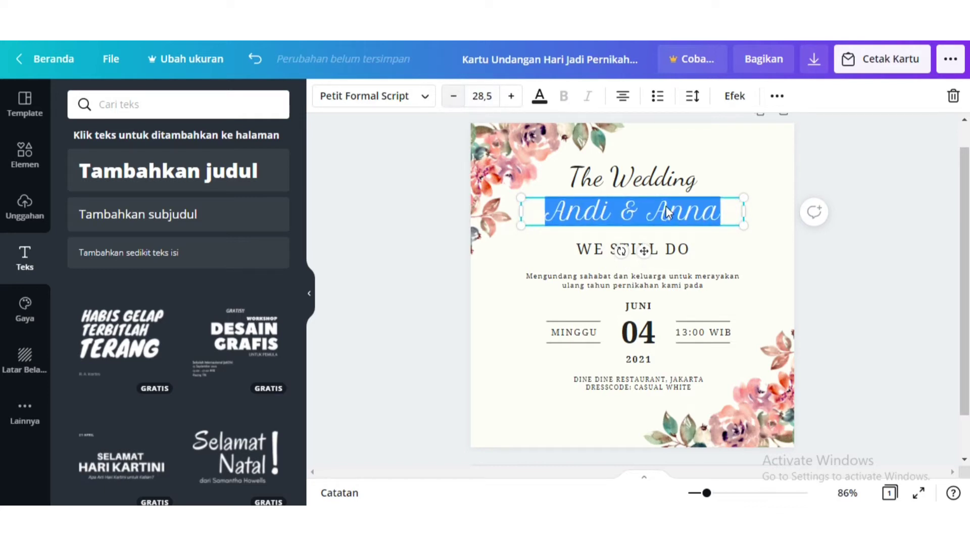
pyautogui.click(832, 302)
pyautogui.moveTo(669, 217); pyautogui.dragTo(689, 229)
pyautogui.click(797, 306)
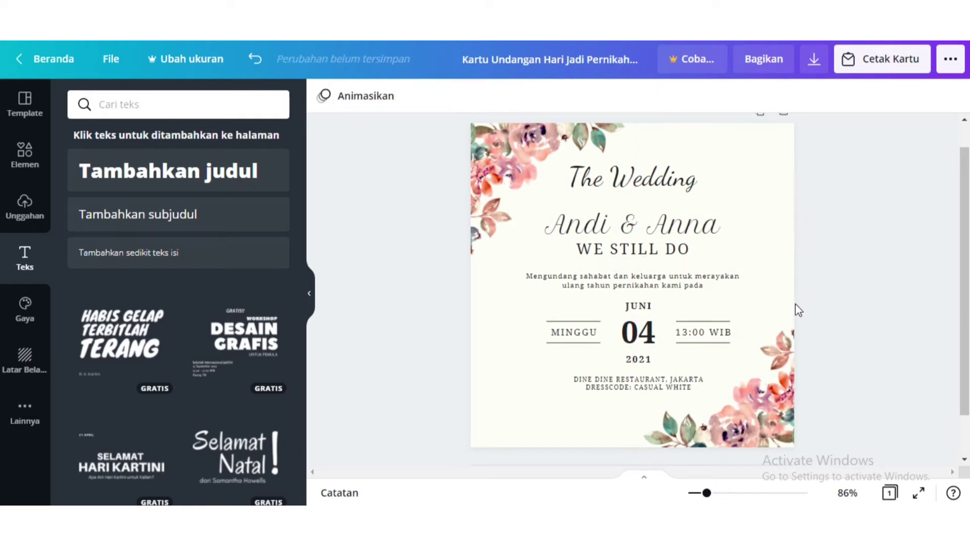
# - Reduce the couple's names line to font size 25.5
pyautogui.click(659, 232)
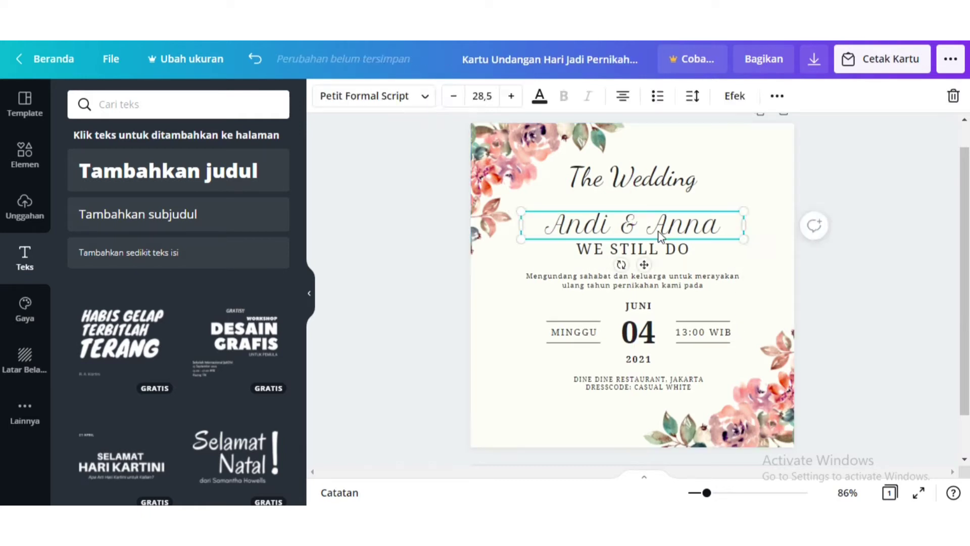
pyautogui.click(454, 104)
pyautogui.click(455, 104)
pyautogui.click(454, 104)
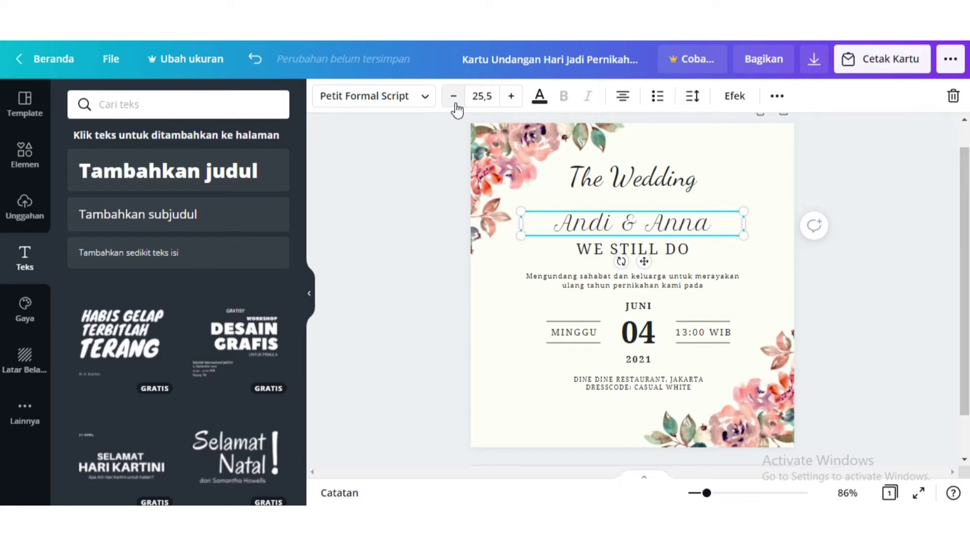
# - Colour the couple's names a dark muted red, #AD413D, by adjusting the red shade taken from the floral photo colours
pyautogui.click(540, 98)
pyautogui.click(236, 320)
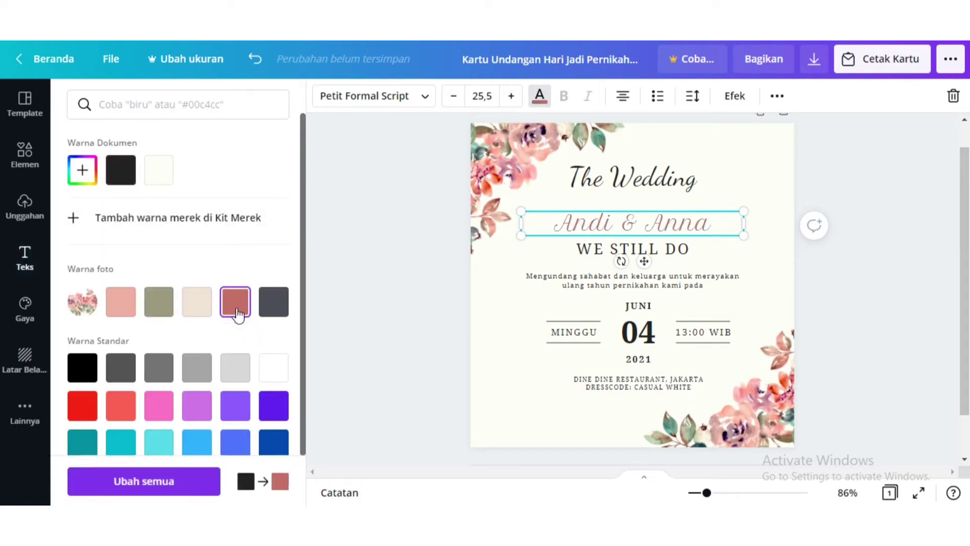
pyautogui.click(83, 173)
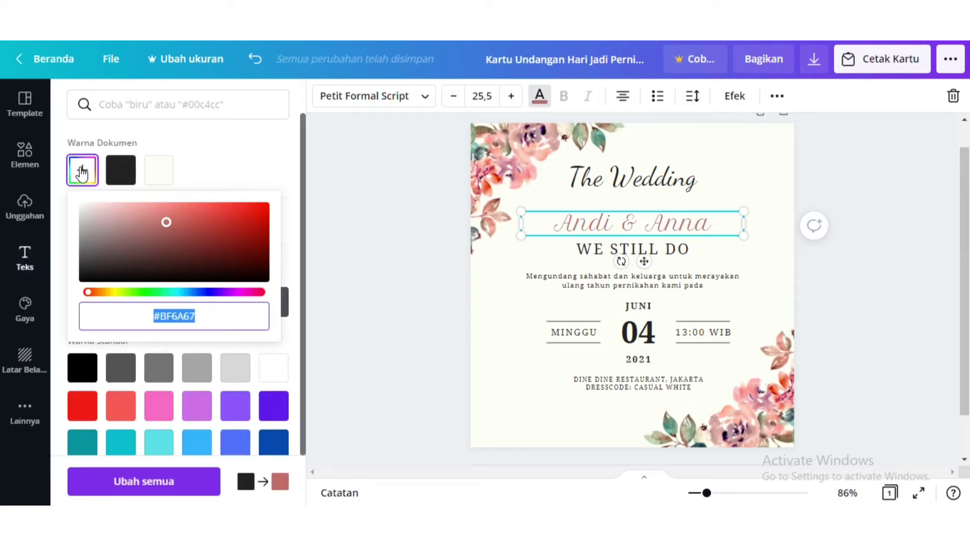
pyautogui.click(194, 228)
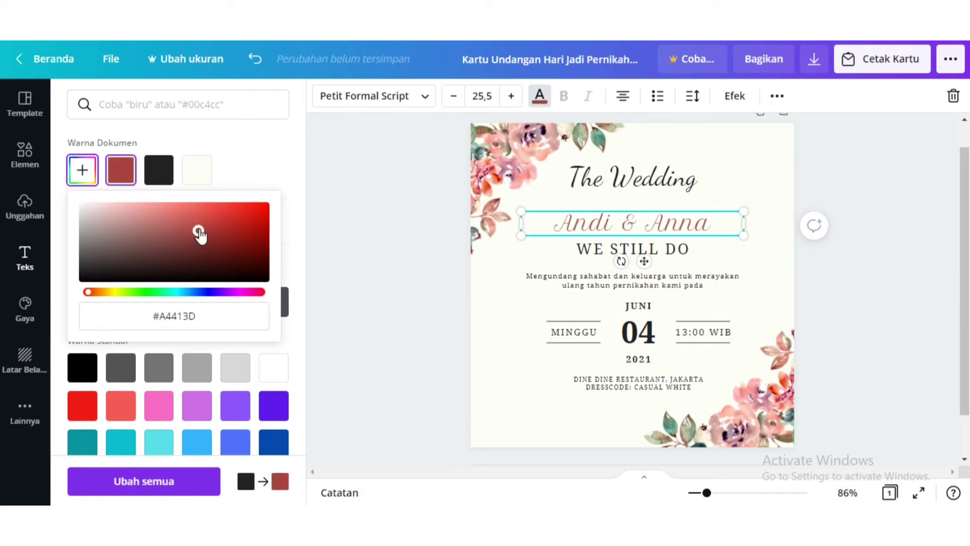
pyautogui.moveTo(204, 231)
pyautogui.mouseDown()
pyautogui.moveTo(210, 244)
pyautogui.moveTo(199, 233)
pyautogui.mouseUp()
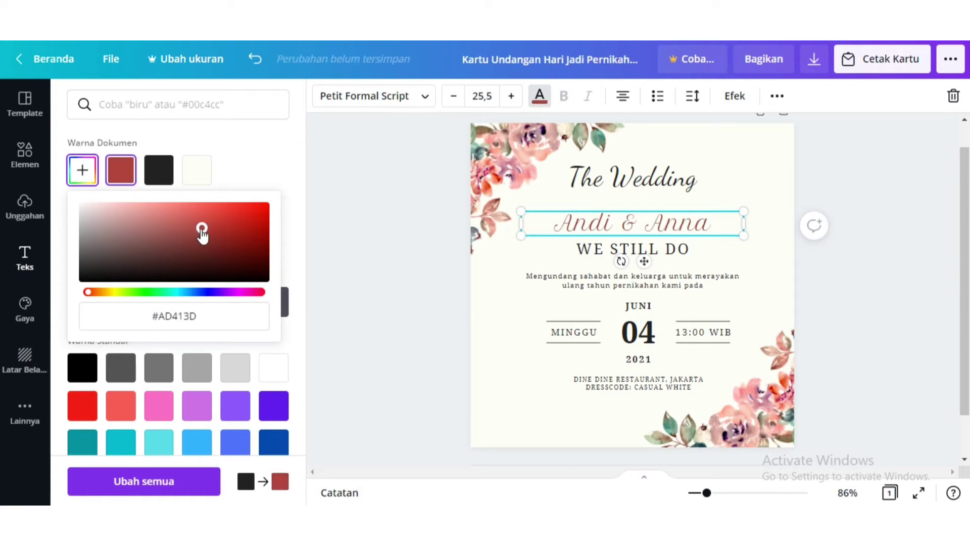
# - Change the font of the couple's names to Lumios Marker and enlarge them to size 29.5
pyautogui.click(427, 97)
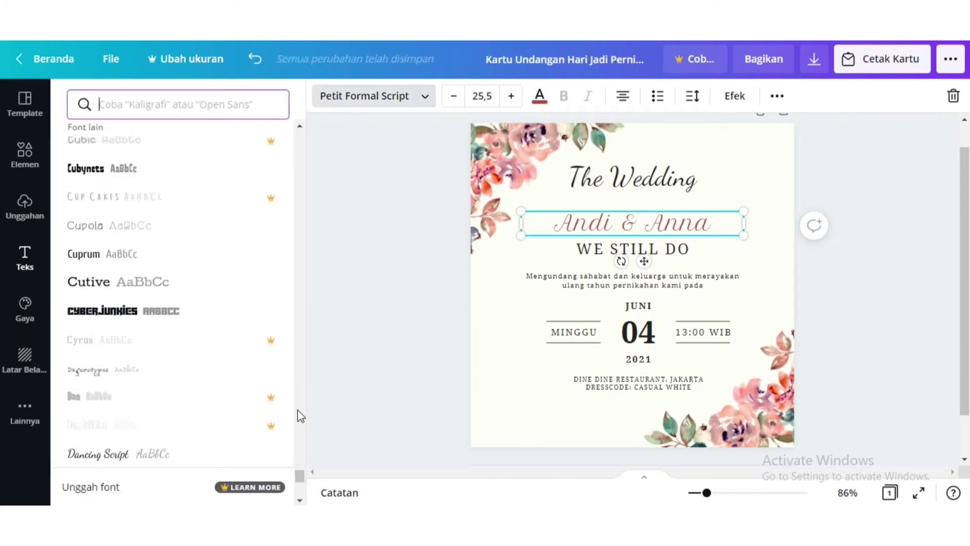
pyautogui.scroll(-10, 297, 484)
pyautogui.scroll(-10, 296, 482)
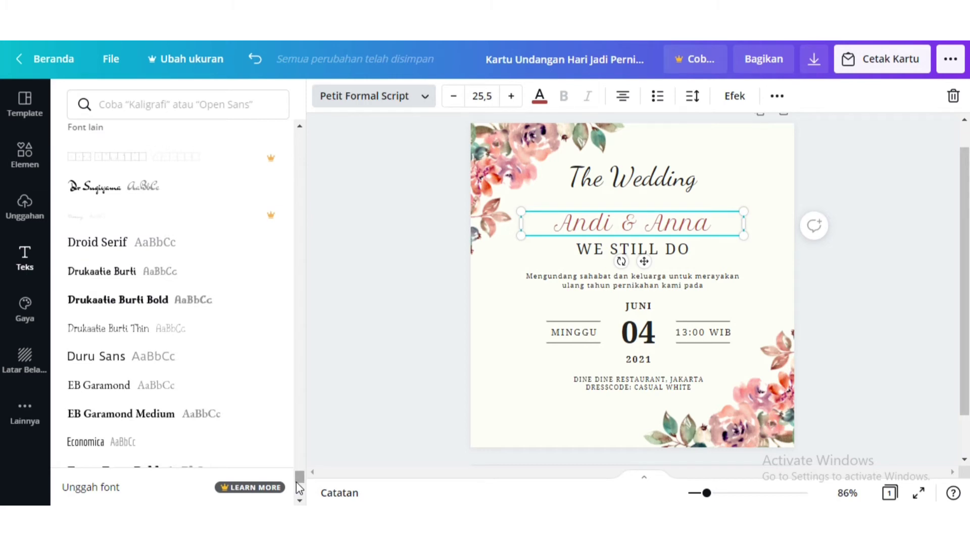
pyautogui.scroll(-15, 296, 481)
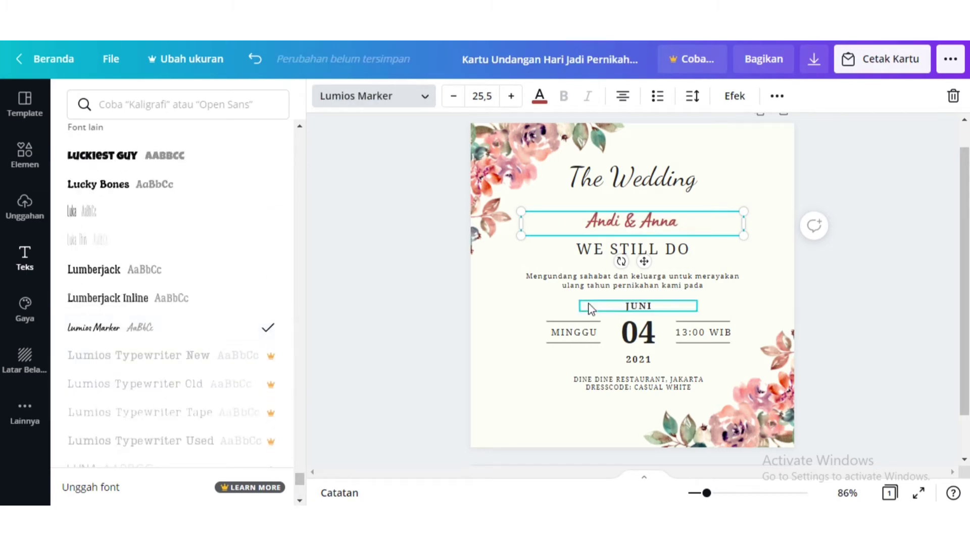
pyautogui.click(512, 96)
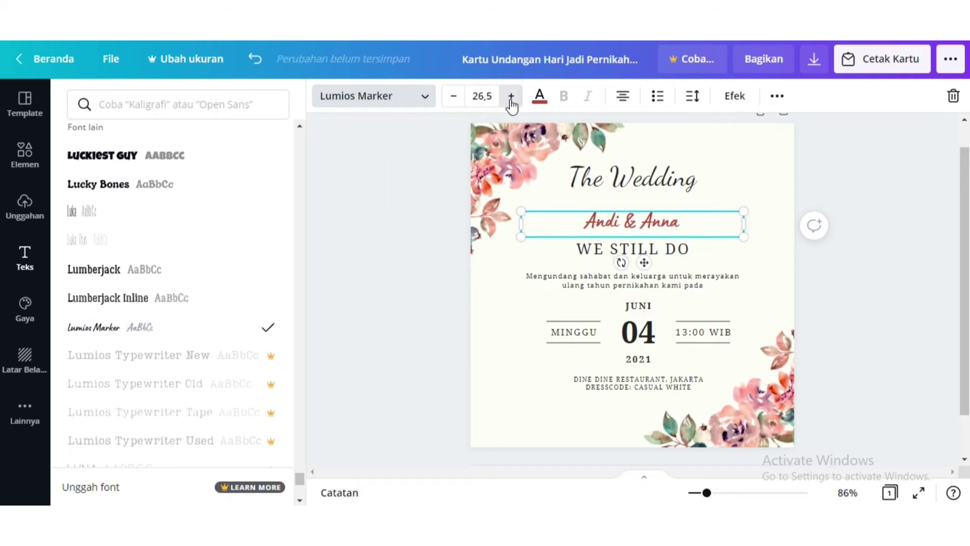
pyautogui.click(511, 96)
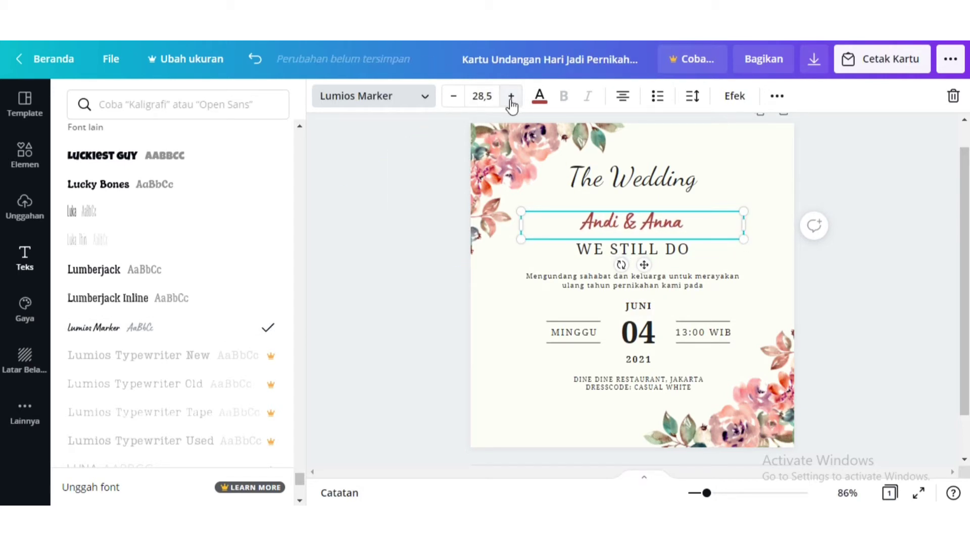
# - Delete the "WE STILL DO" line and move the couple's names down to just above the invitation sentence
pyautogui.click(675, 254)
pyautogui.press('Delete')
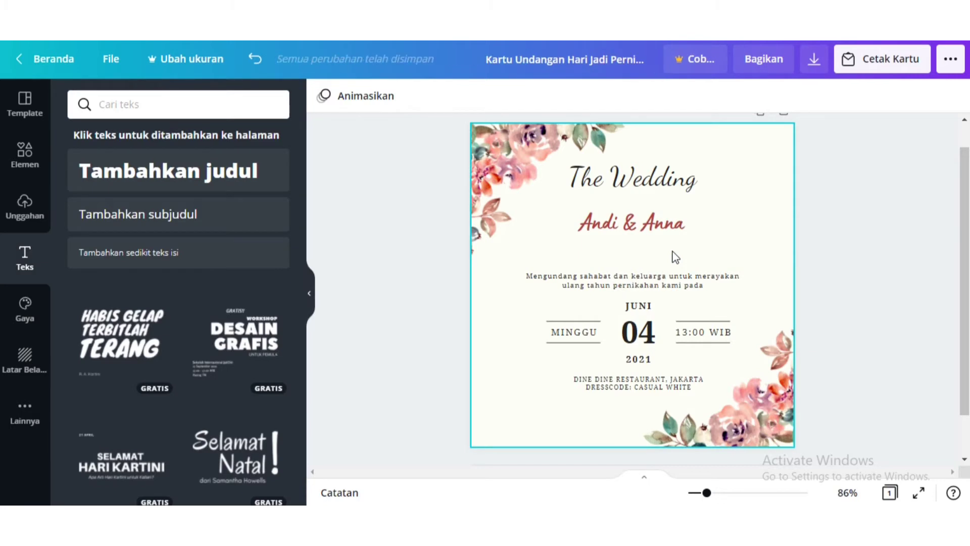
pyautogui.moveTo(647, 217); pyautogui.dragTo(647, 251)
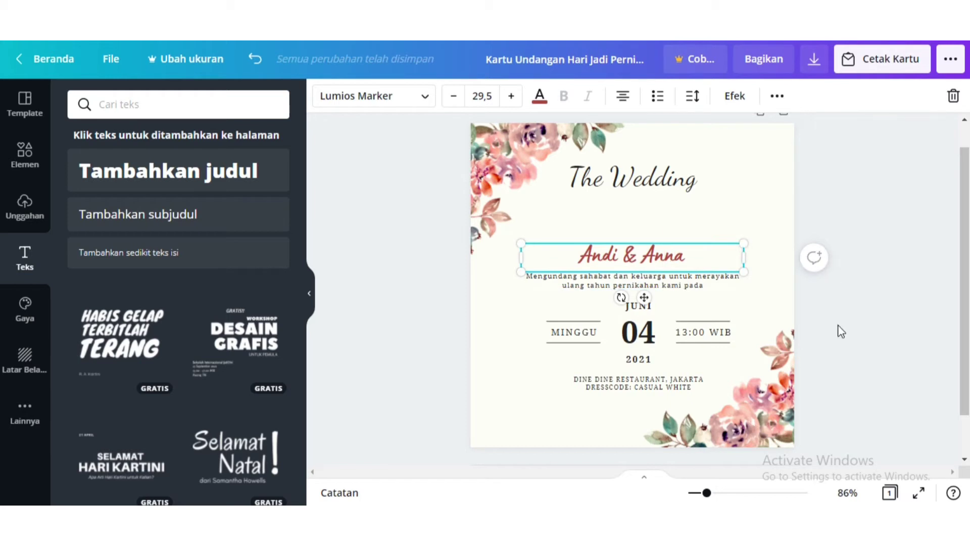
# - Move the "The Wedding" heading slightly upward on the card
pyautogui.click(710, 217)
pyautogui.click(679, 186)
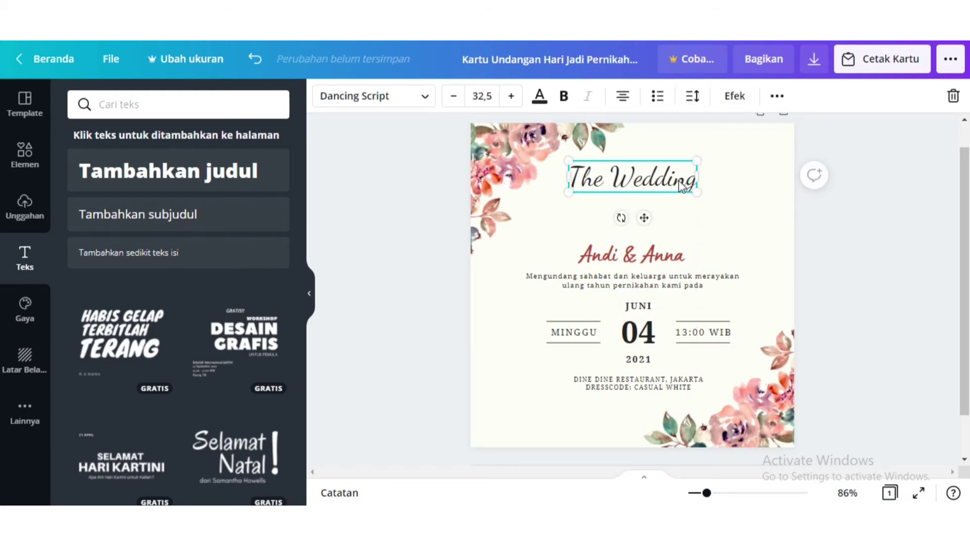
pyautogui.click(862, 340)
# - Shrink the couple's names to size 27.5 and move them slightly lower
pyautogui.click(668, 259)
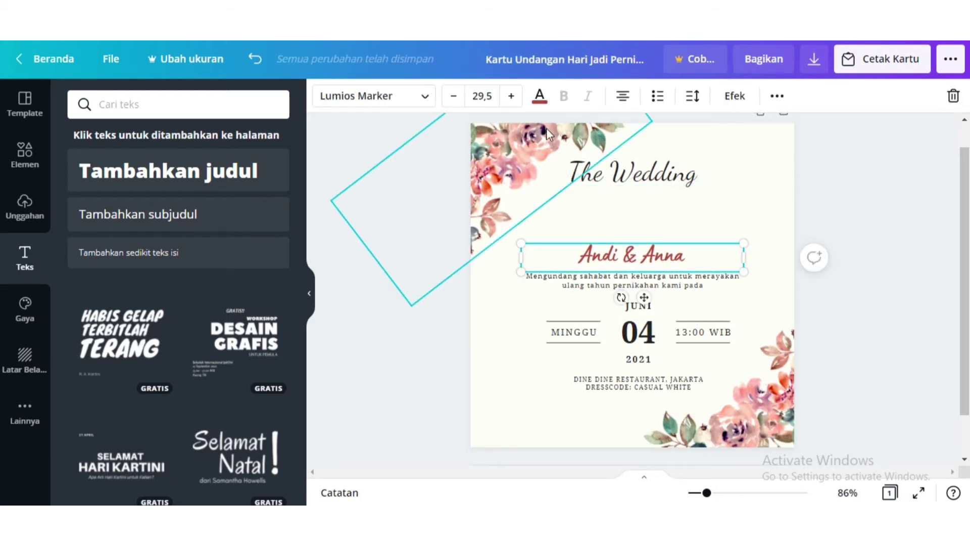
pyautogui.click(453, 96)
pyautogui.click(453, 96)
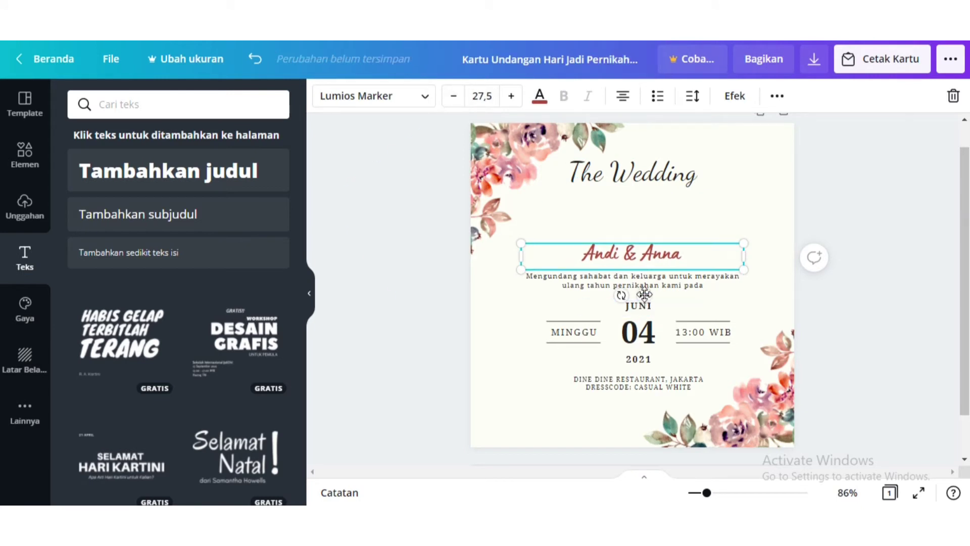
pyautogui.moveTo(644, 294); pyautogui.dragTo(645, 302)
pyautogui.click(417, 214)
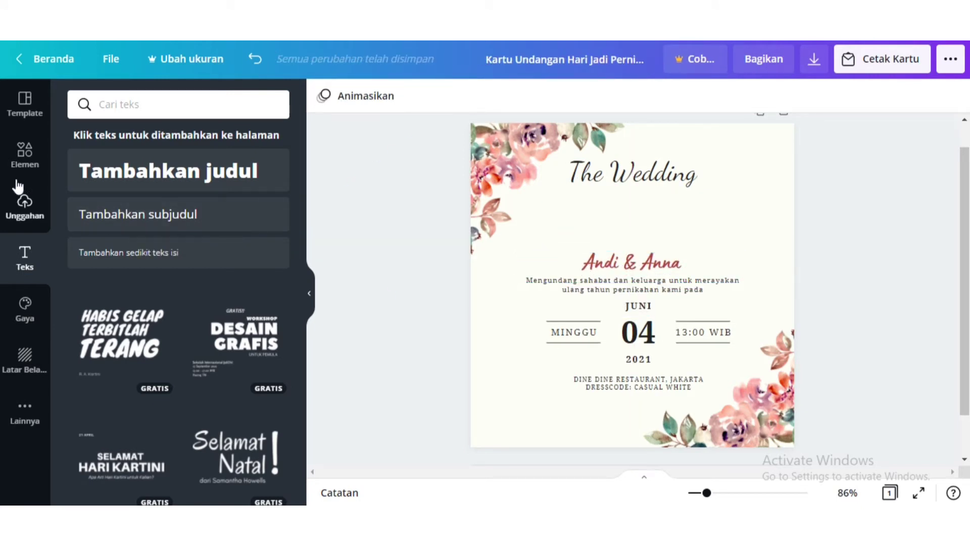
# - Add the gold ring with green leaves from an element search for "leaf", shrunk to fit between the heading and the couple's names
pyautogui.click(28, 168)
pyautogui.click(172, 106)
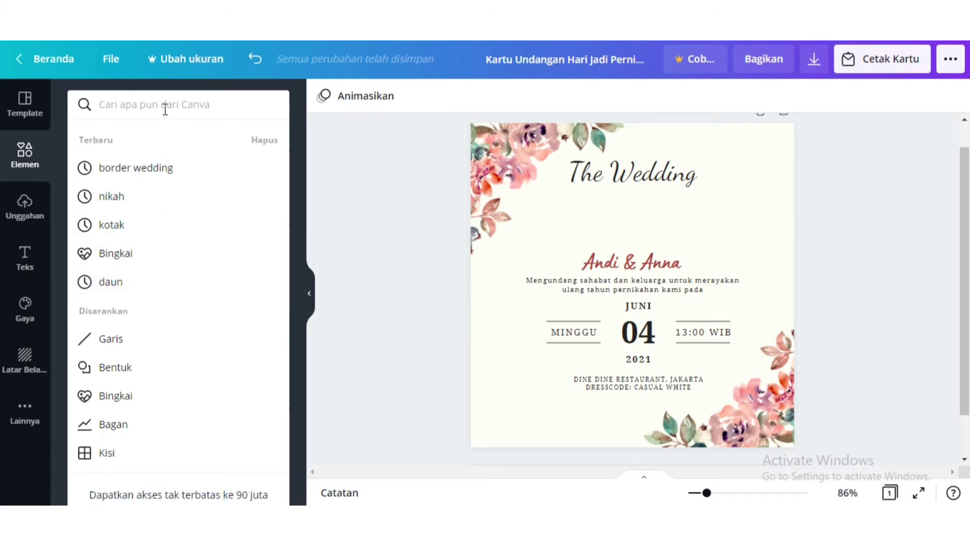
pyautogui.write('leaf')
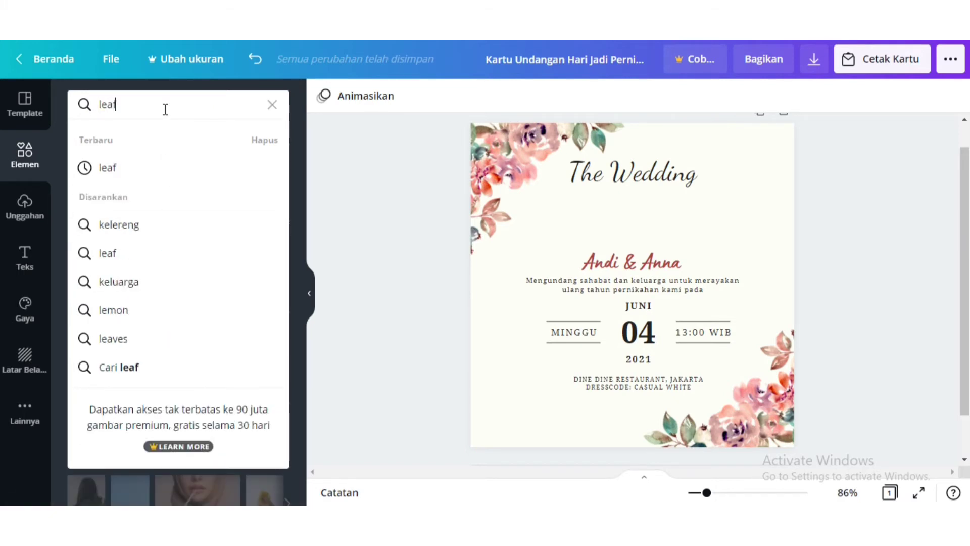
pyautogui.press('Return')
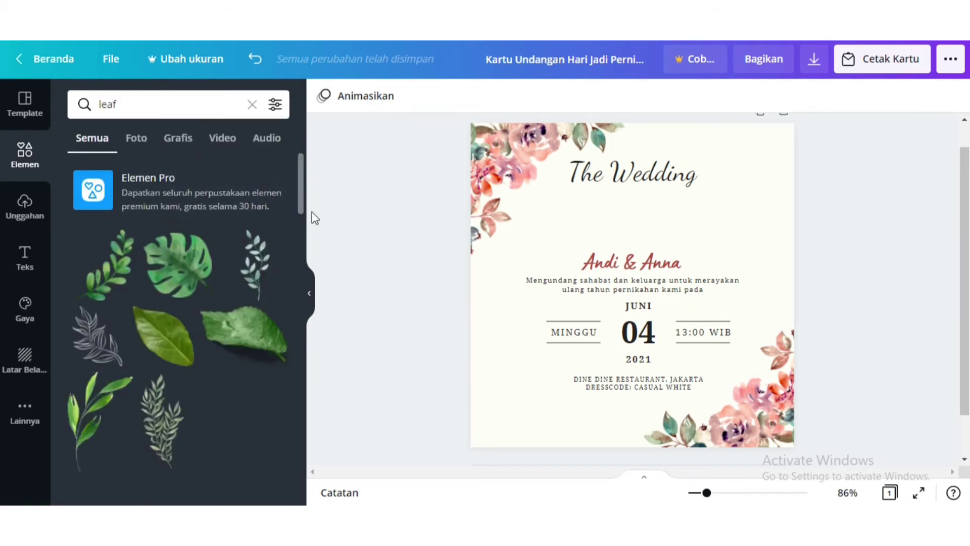
pyautogui.moveTo(299, 192); pyautogui.dragTo(296, 431)
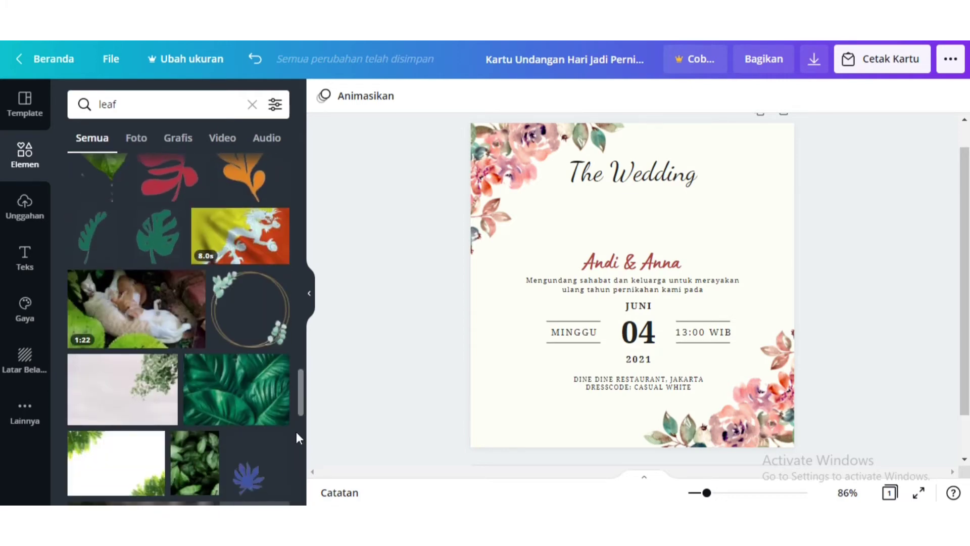
pyautogui.click(267, 336)
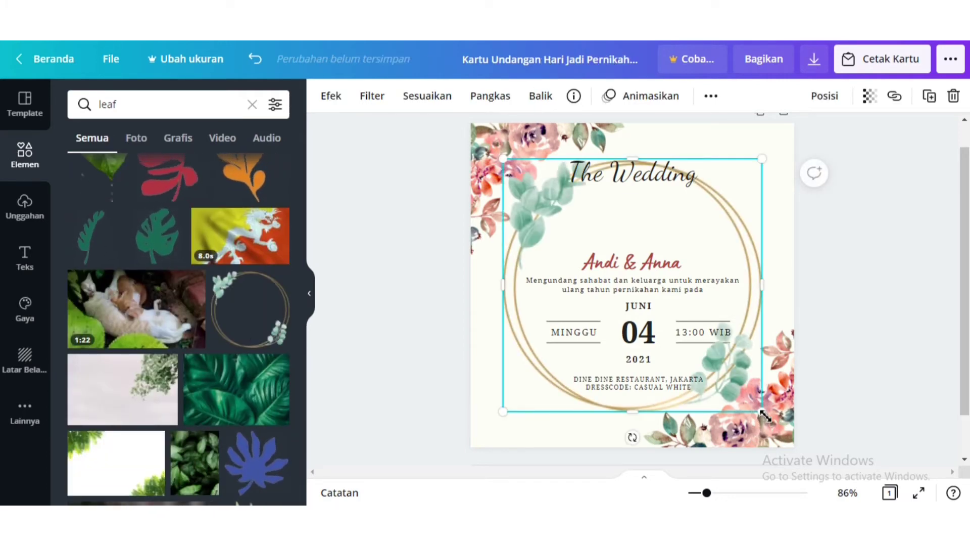
pyautogui.moveTo(765, 415); pyautogui.dragTo(634, 238)
pyautogui.click(703, 227)
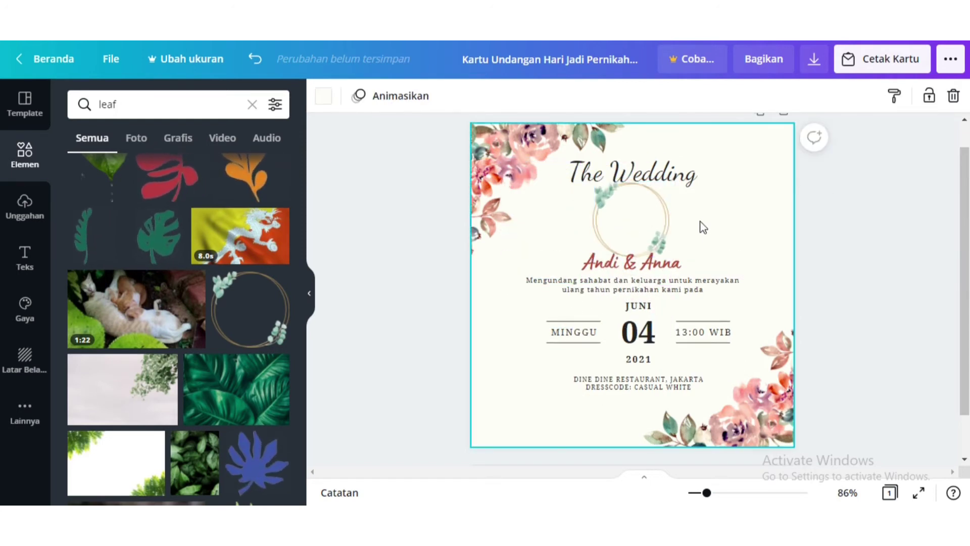
# - Shrink the "The Wedding" heading slightly and keep it centred above the leafy ring
pyautogui.click(688, 177)
pyautogui.moveTo(693, 187); pyautogui.dragTo(649, 167)
# - Shift the ring, couple's names and all event details down the card, and place the ring midway between the heading and the names
pyautogui.moveTo(506, 248); pyautogui.dragTo(705, 384)
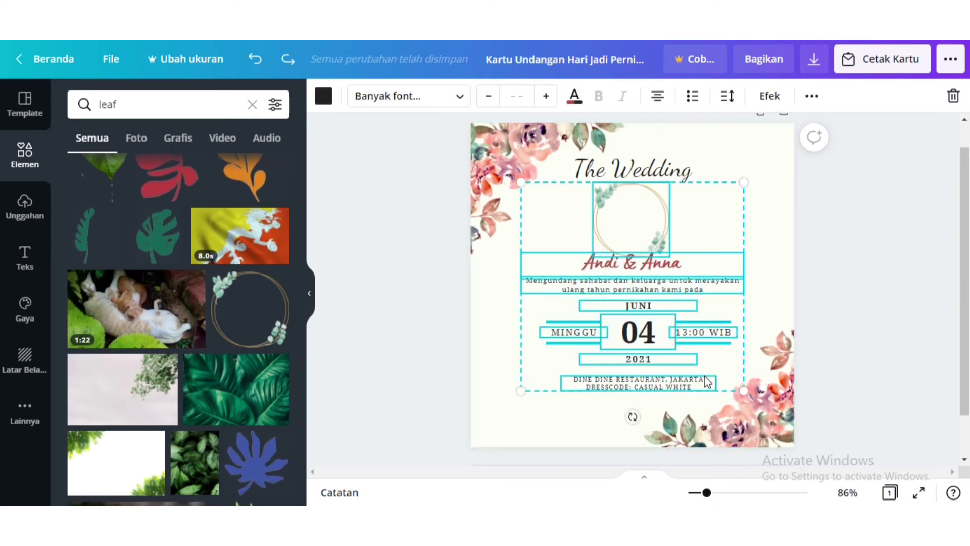
pyautogui.hotkey('shift', 'Down')
pyautogui.hotkey('shift', 'Down')
pyautogui.hotkey('shift', 'Down')
pyautogui.hotkey('shift', 'Down')
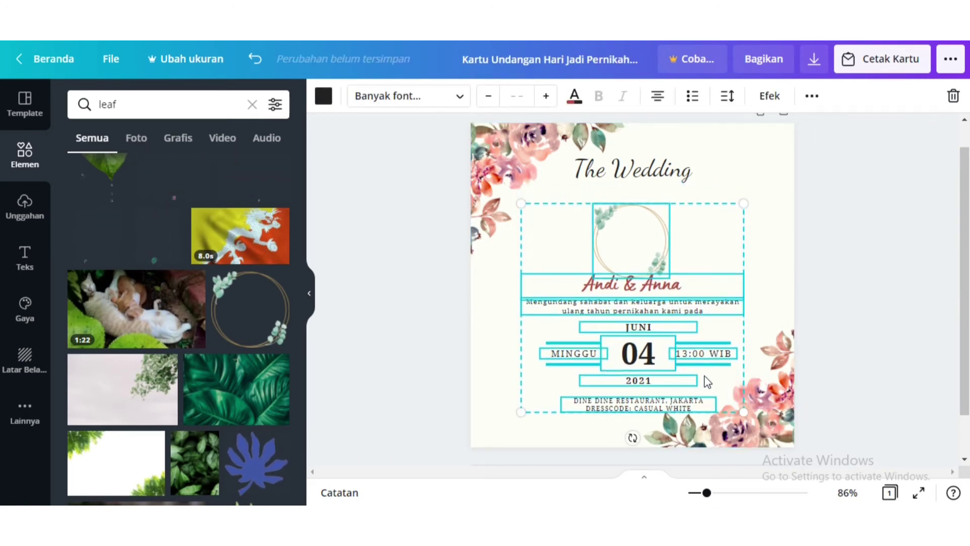
pyautogui.click(869, 339)
pyautogui.moveTo(614, 216); pyautogui.dragTo(613, 199)
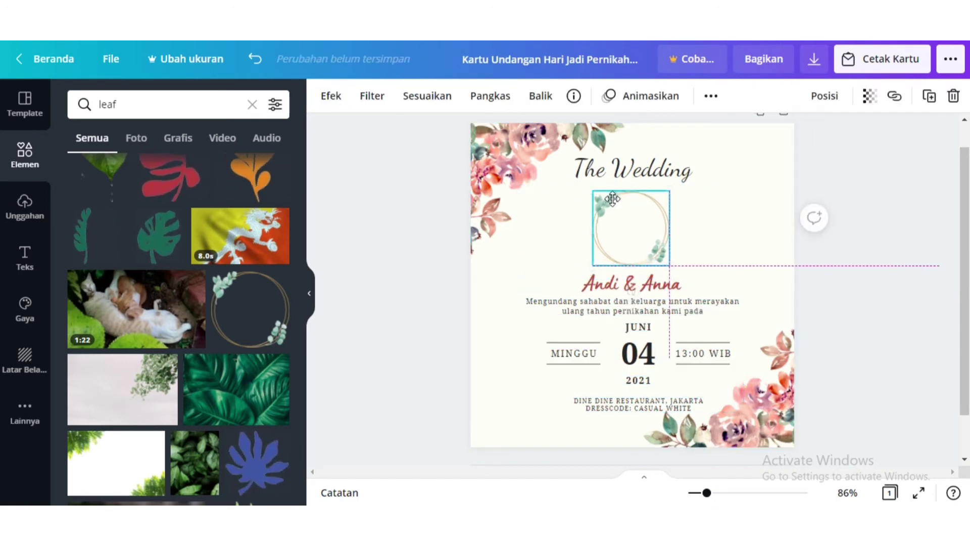
pyautogui.click(838, 273)
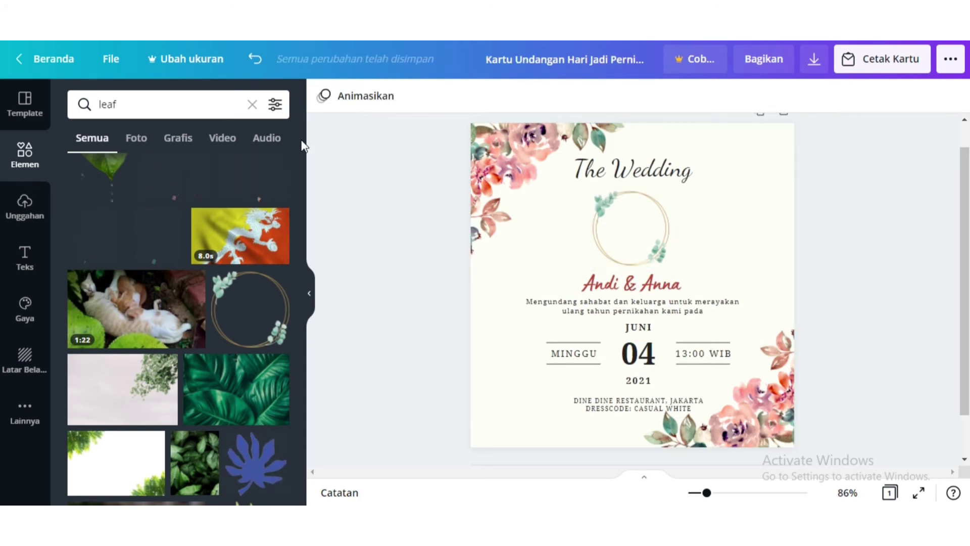
# - Upload the bride-and-groom illustration from the computer and add it to the invitation
pyautogui.click(11, 232)
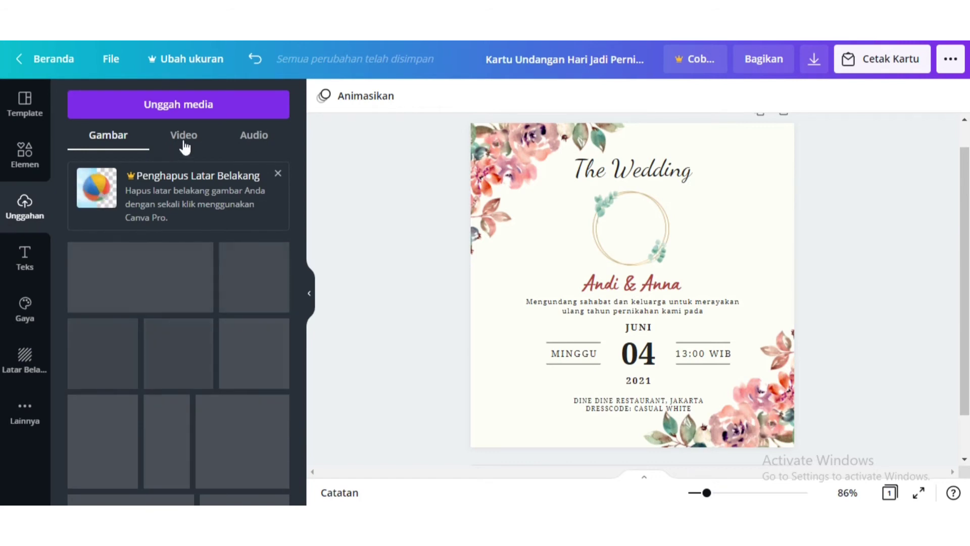
pyautogui.click(189, 102)
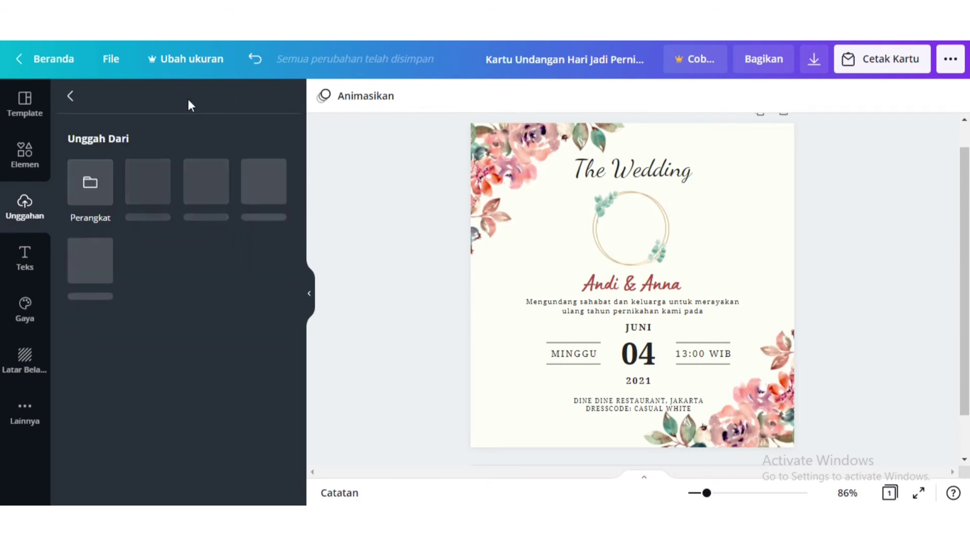
pyautogui.click(92, 199)
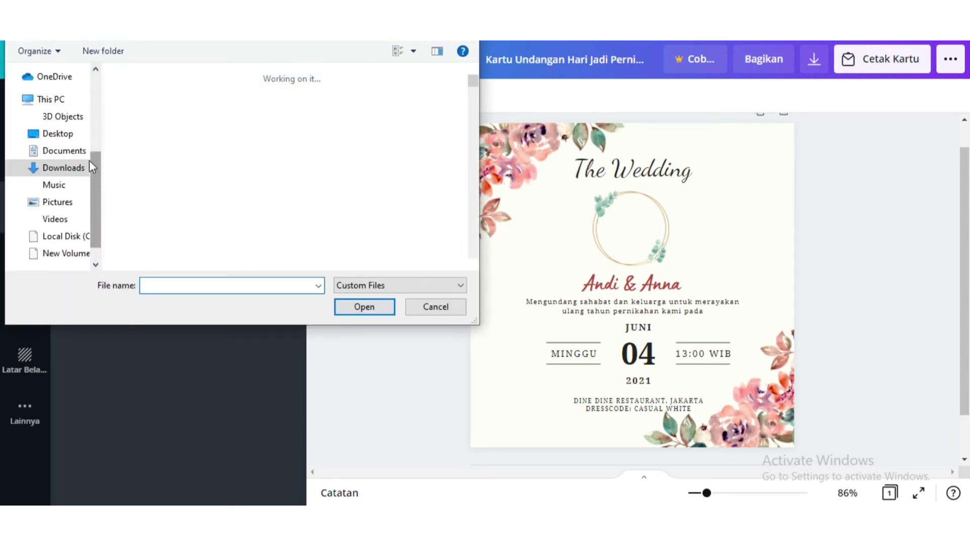
pyautogui.press('Escape')
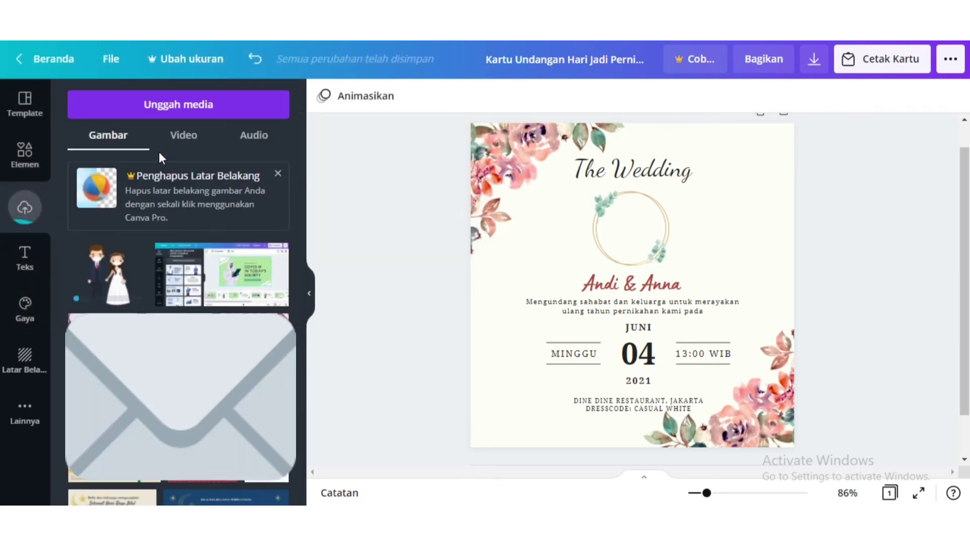
pyautogui.click(108, 275)
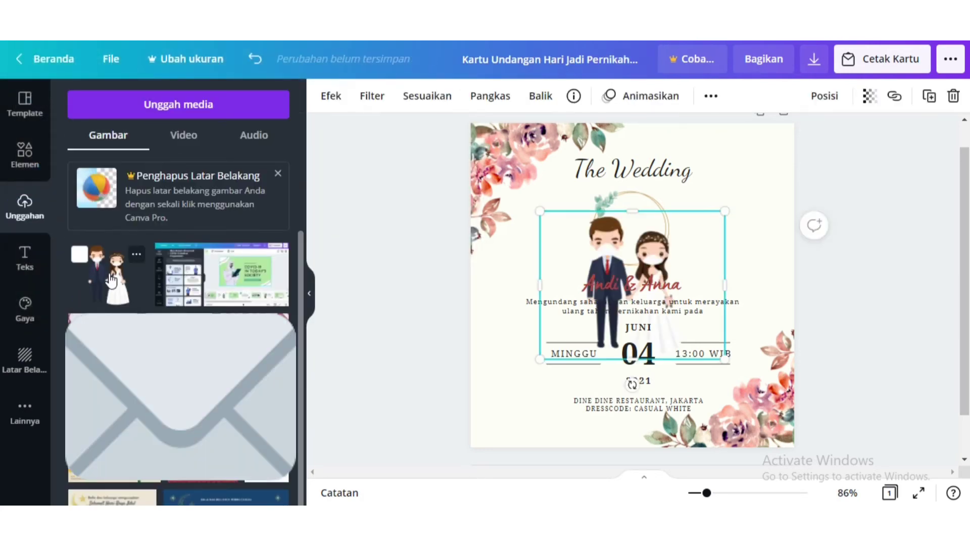
# - Shrink the bride-and-groom illustration and centre it inside the leafy gold ring
pyautogui.click(25, 154)
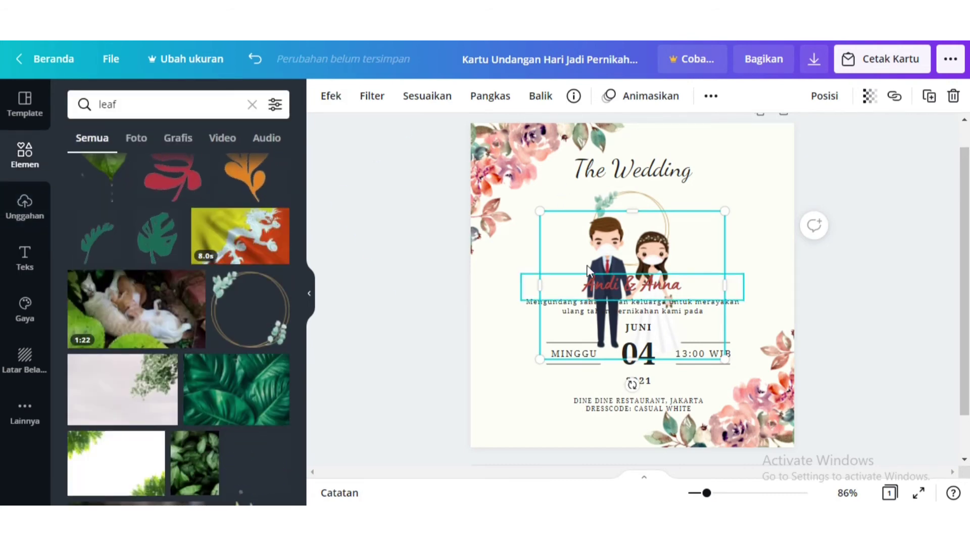
pyautogui.moveTo(611, 253); pyautogui.dragTo(614, 210)
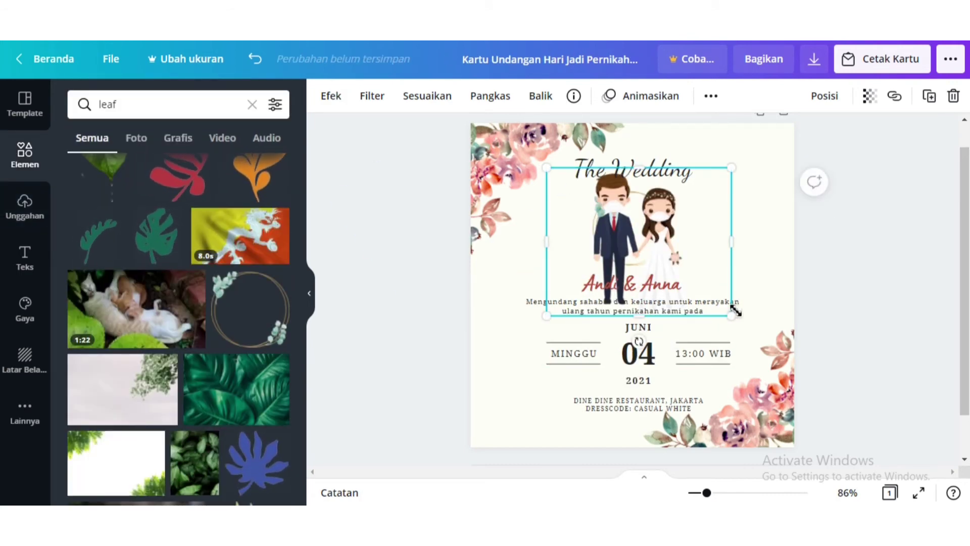
pyautogui.moveTo(731, 315); pyautogui.dragTo(625, 240)
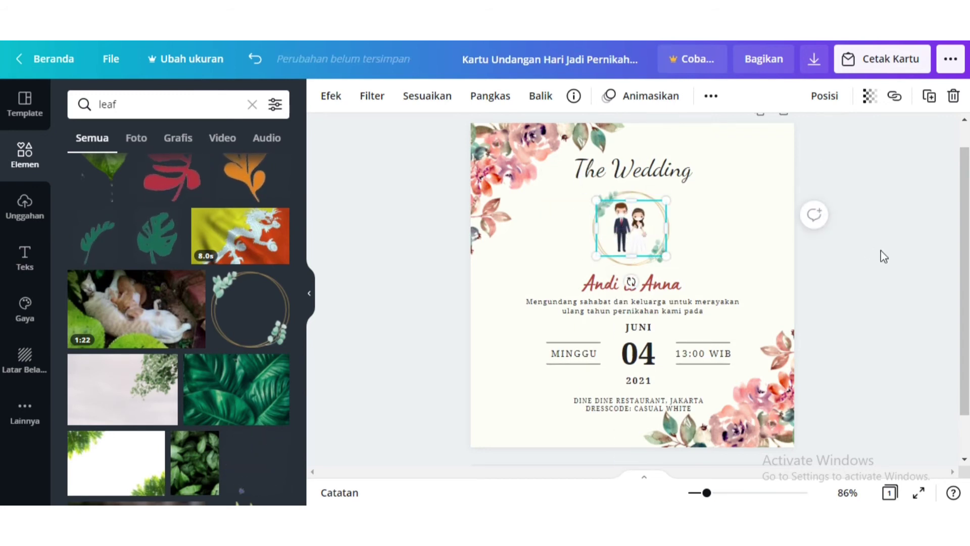
pyautogui.click(880, 250)
pyautogui.click(660, 225)
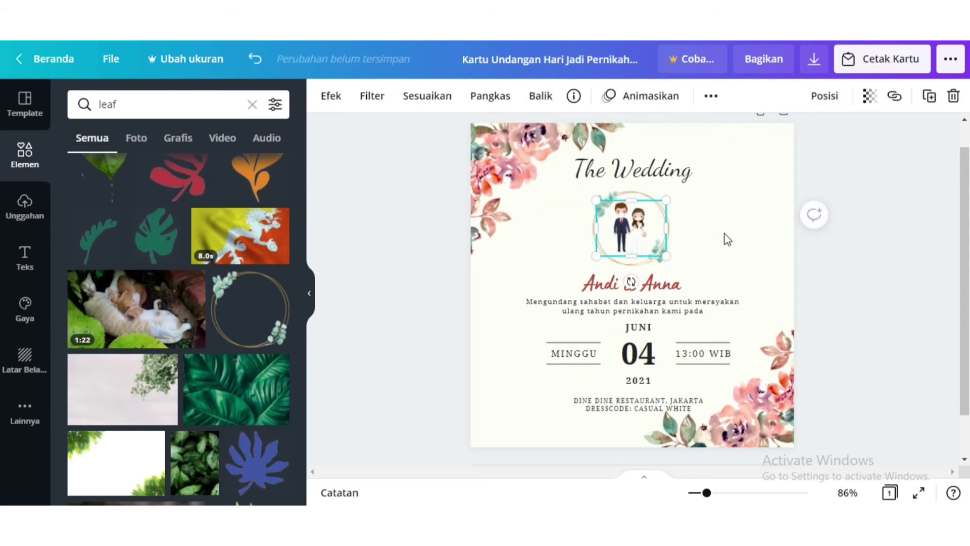
# - Change the card's background to the custom off-white colour #F8F8F0
pyautogui.click(725, 238)
pyautogui.click(323, 96)
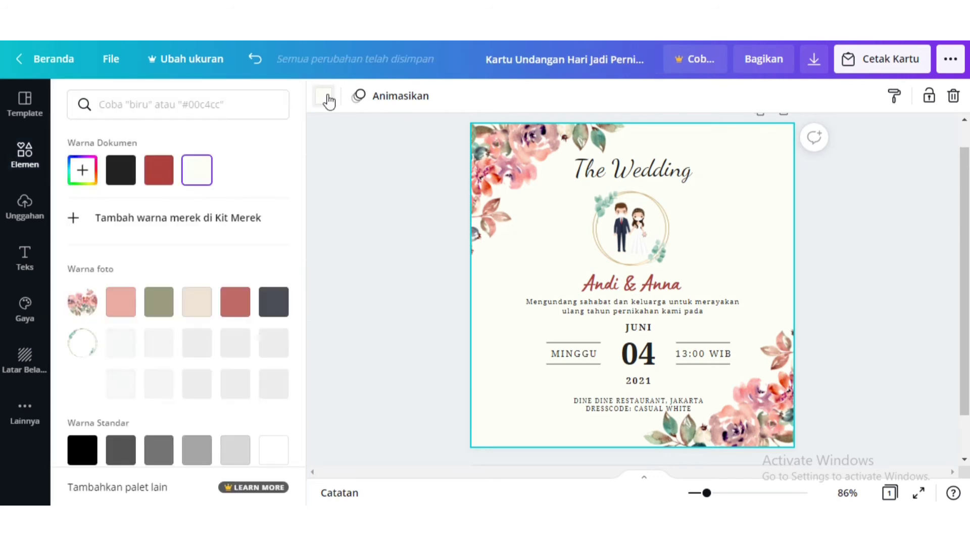
pyautogui.click(82, 170)
pyautogui.moveTo(102, 218); pyautogui.dragTo(87, 212)
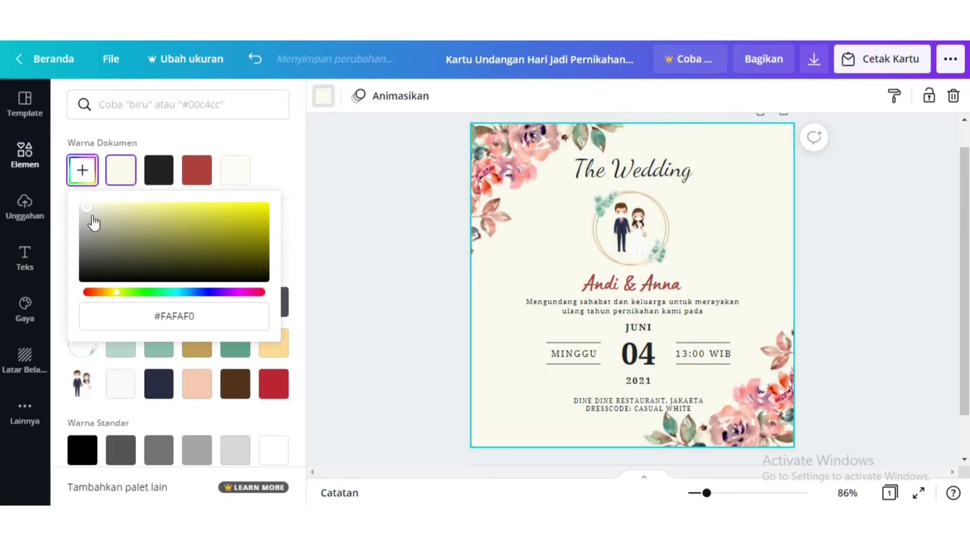
pyautogui.moveTo(104, 295); pyautogui.dragTo(112, 292)
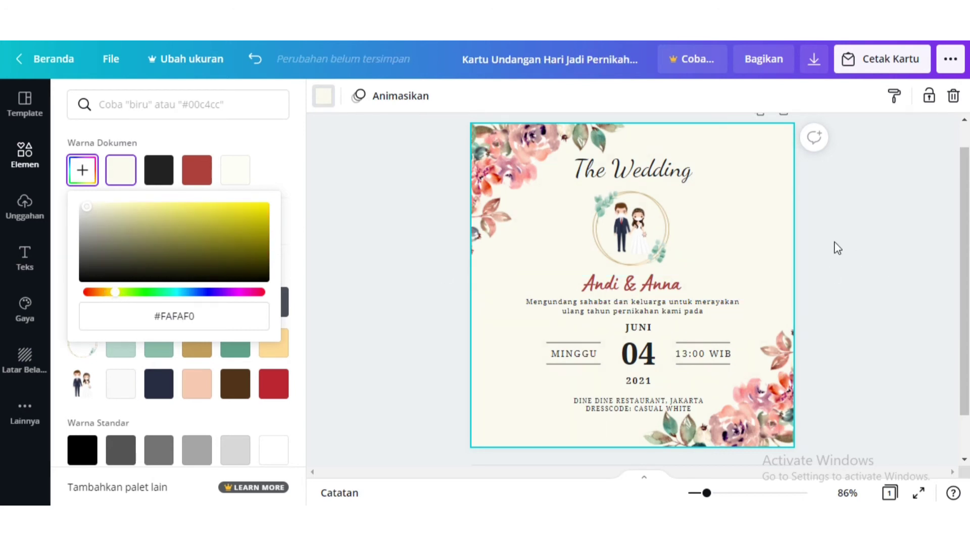
pyautogui.click(103, 208)
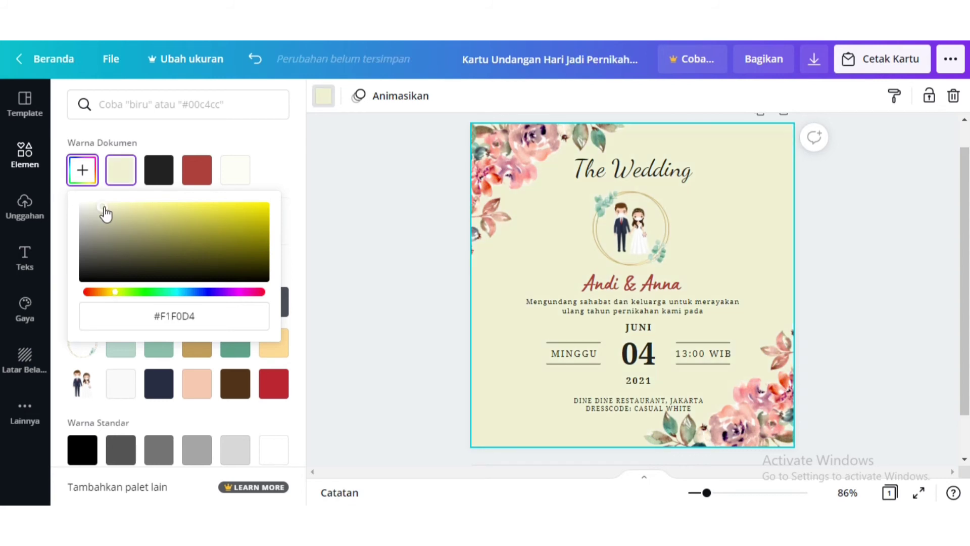
pyautogui.moveTo(98, 206); pyautogui.dragTo(93, 207)
pyautogui.click(89, 205)
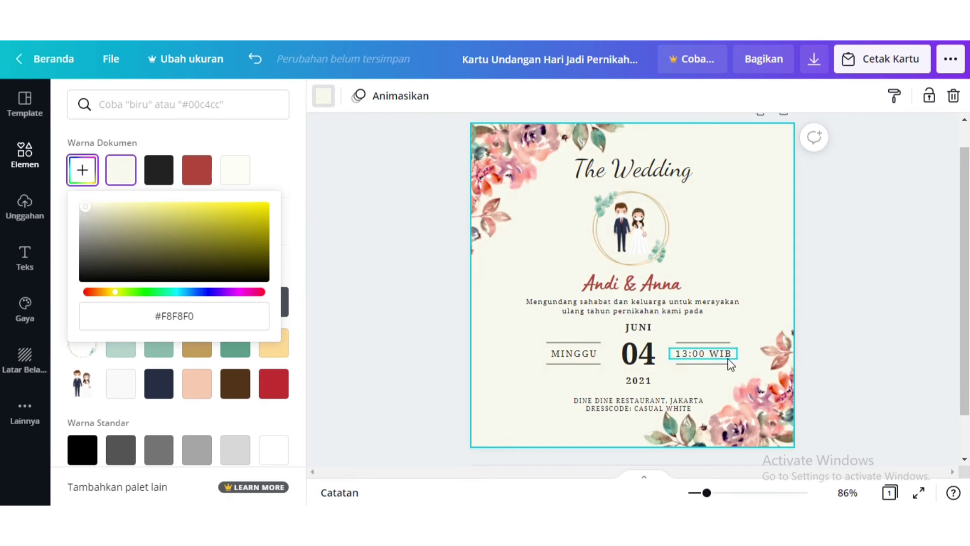
pyautogui.click(819, 315)
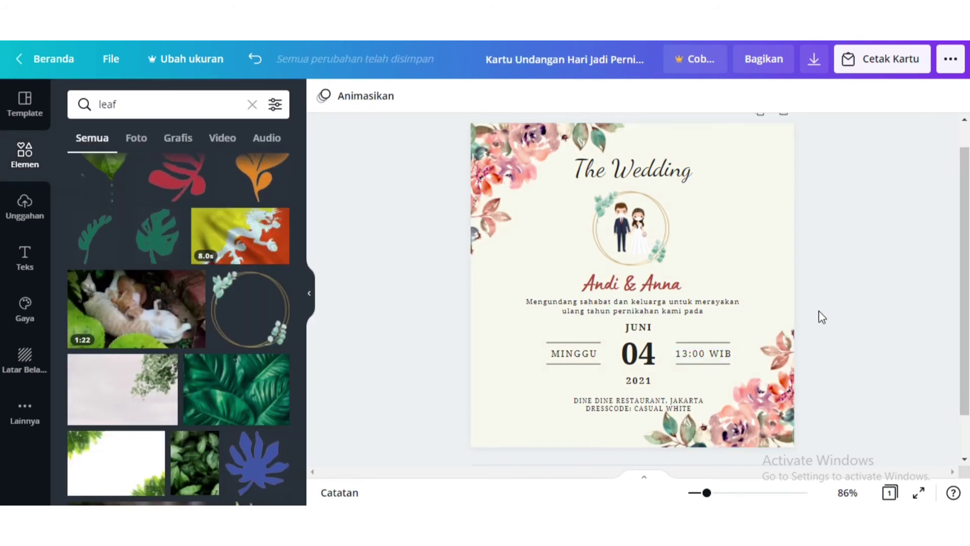
# - Change the font of the invitation sentence under the couple's names to Josefin Sans Regular, found by searching for "jose"
pyautogui.click(714, 310)
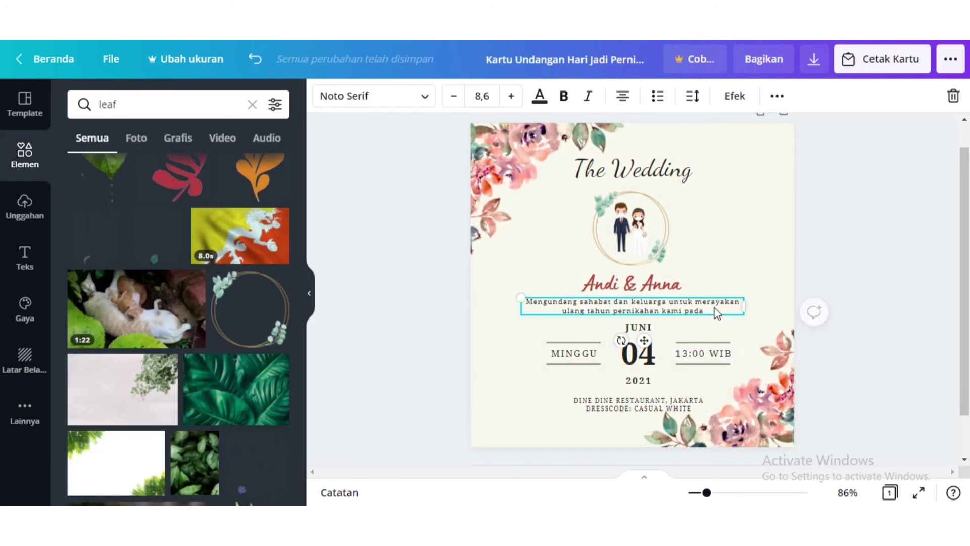
pyautogui.click(409, 101)
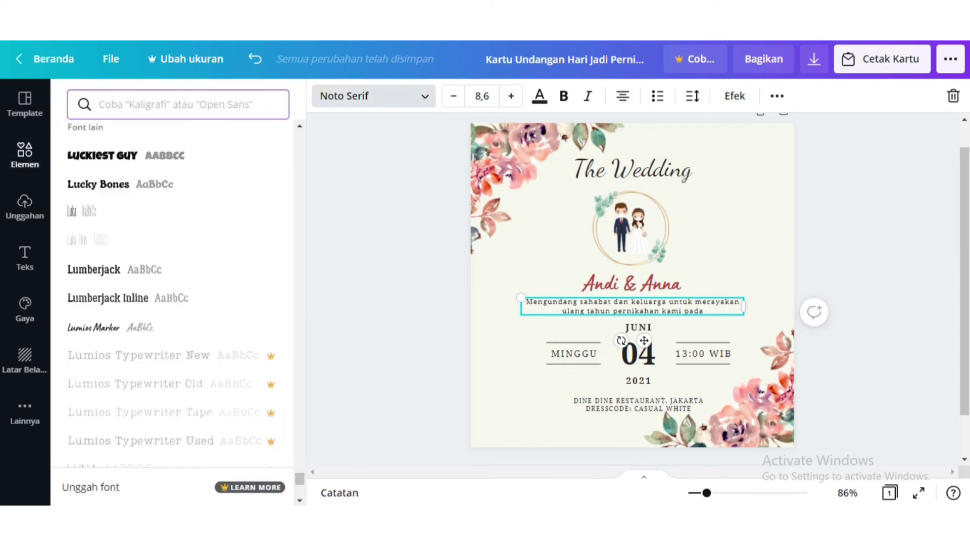
pyautogui.moveTo(300, 486); pyautogui.dragTo(310, 392)
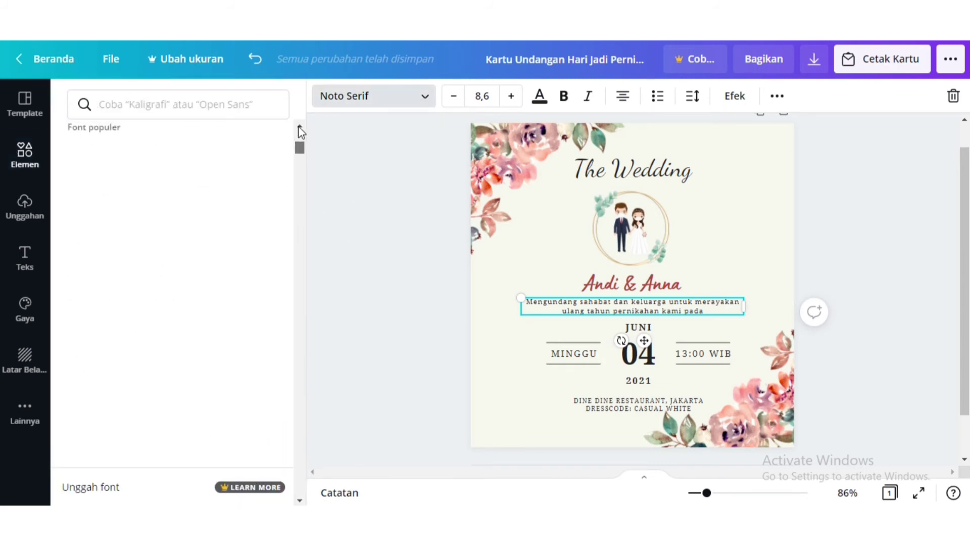
pyautogui.scroll(5, 298, 126)
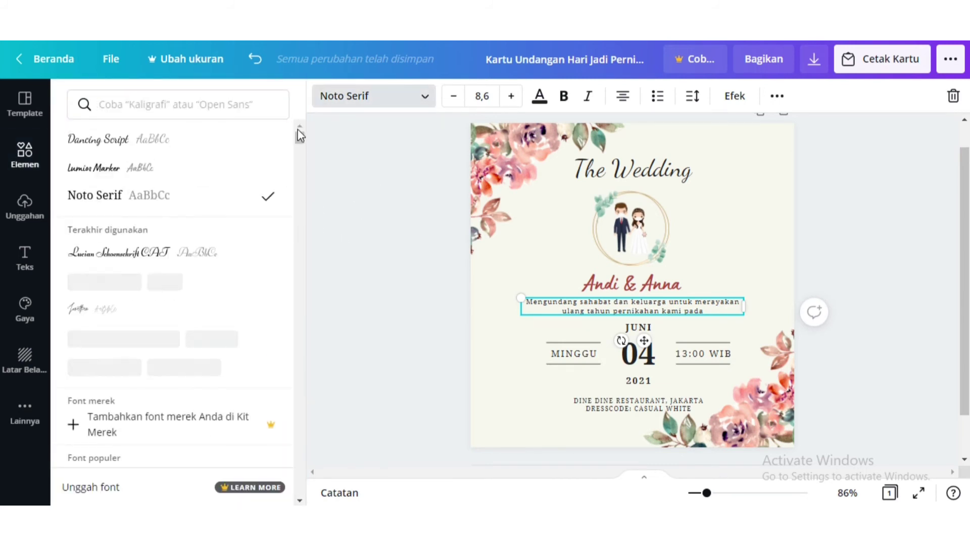
pyautogui.click(218, 105)
pyautogui.write('jose')
pyautogui.click(210, 207)
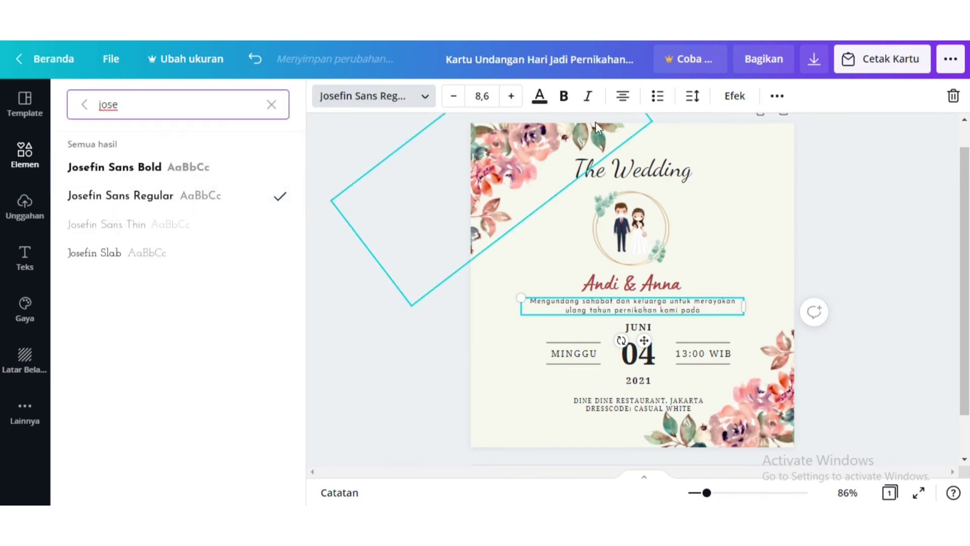
# - Set the invitation sentence's letter spacing to 34, line spacing to 1.24 and font size to 10.6
pyautogui.click(696, 99)
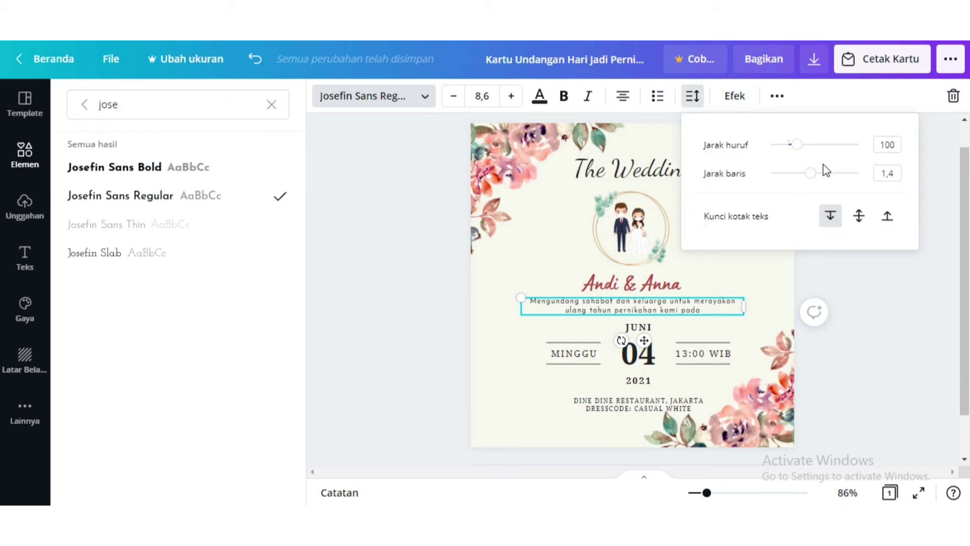
pyautogui.moveTo(811, 173); pyautogui.dragTo(791, 146)
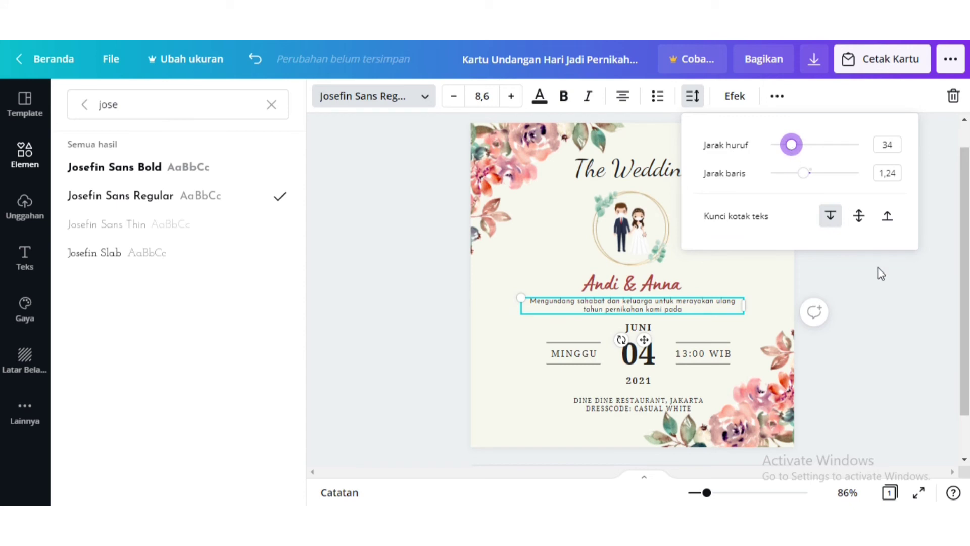
pyautogui.click(514, 97)
pyautogui.click(514, 98)
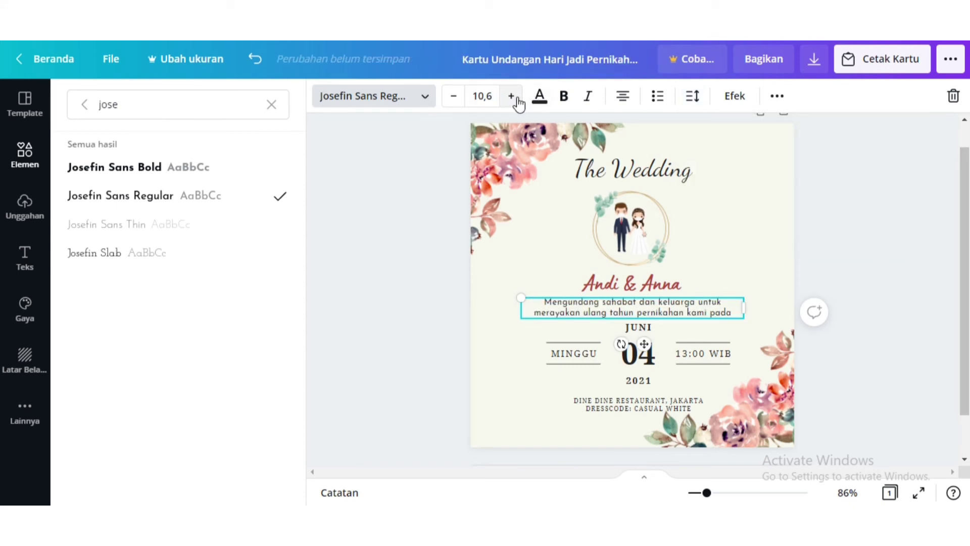
pyautogui.click(868, 313)
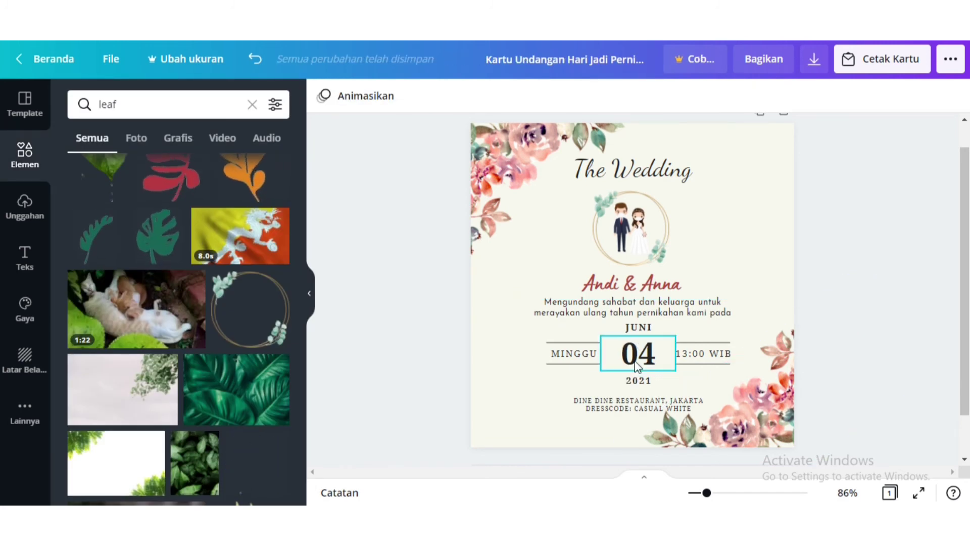
# - Replace the month "JUNI" above the date with "DESEMBER"
pyautogui.doubleClick(639, 327)
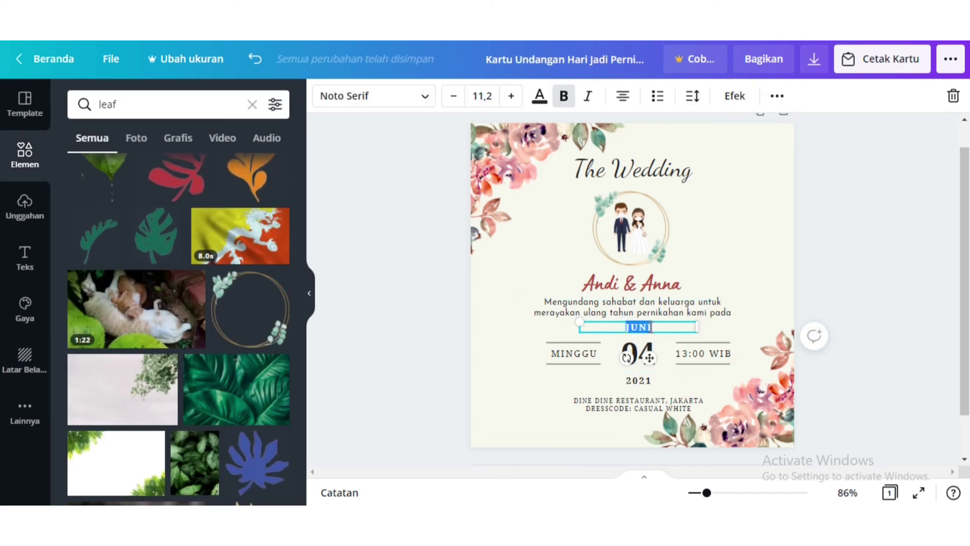
pyautogui.write('DESEMBER')
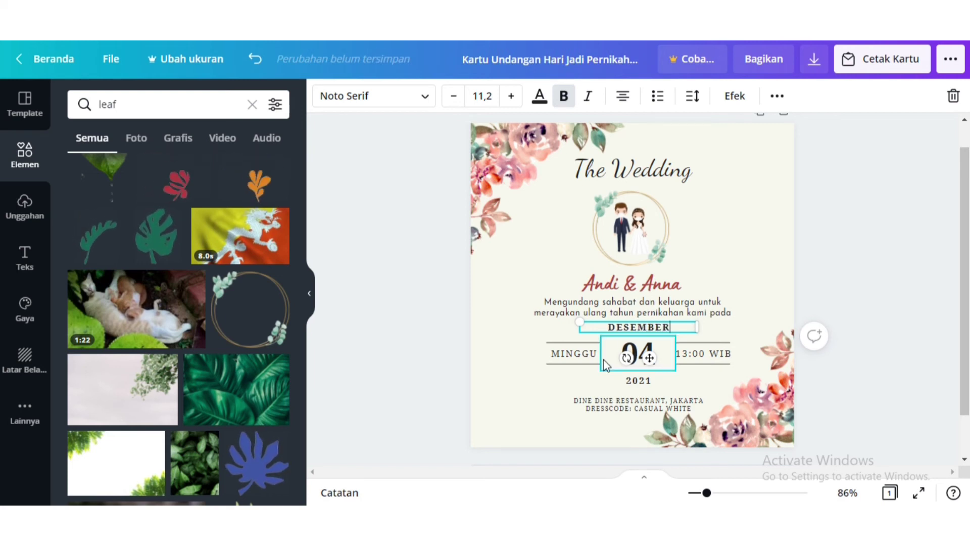
# - Change the venue and dress code text to Josefin Sans Regular and make it bold
pyautogui.click(642, 406)
pyautogui.click(426, 96)
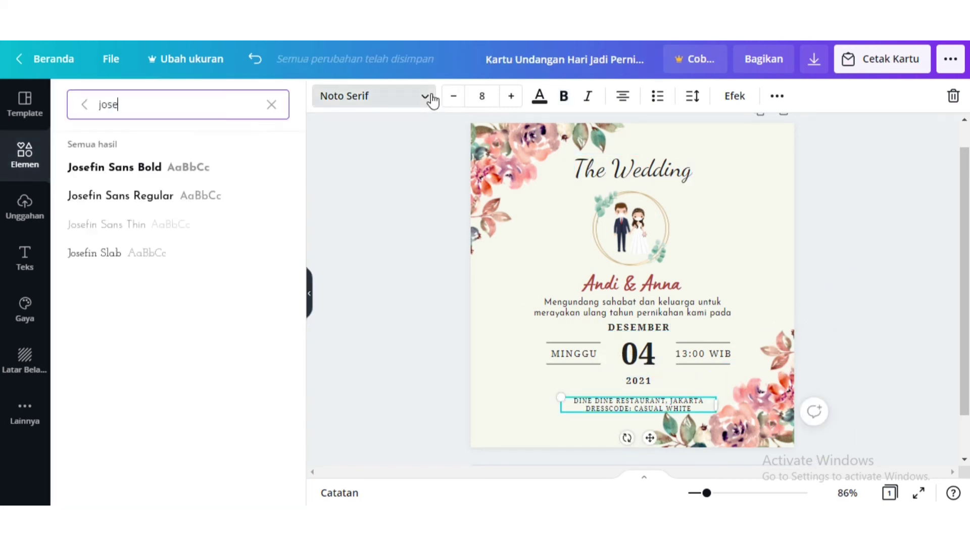
pyautogui.click(223, 175)
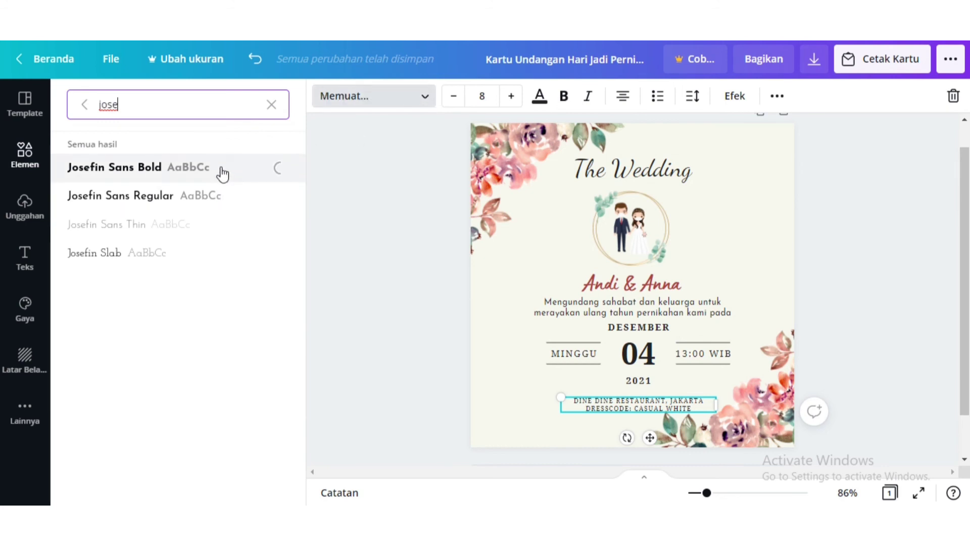
pyautogui.click(217, 199)
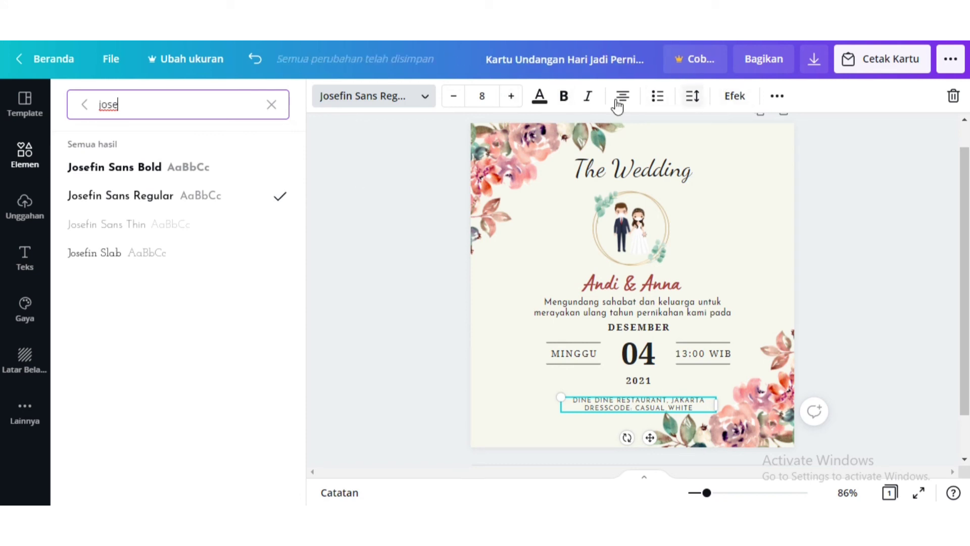
pyautogui.click(570, 102)
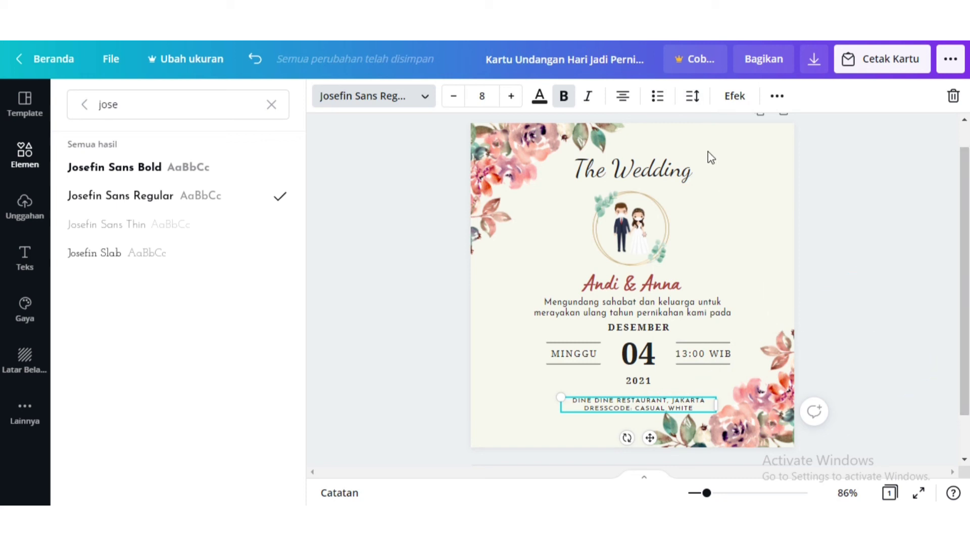
# - Set the venue and dress code text's letter spacing to 0 and line spacing to 1.15, and move it slightly up the card
pyautogui.click(693, 97)
pyautogui.moveTo(798, 150); pyautogui.dragTo(794, 154)
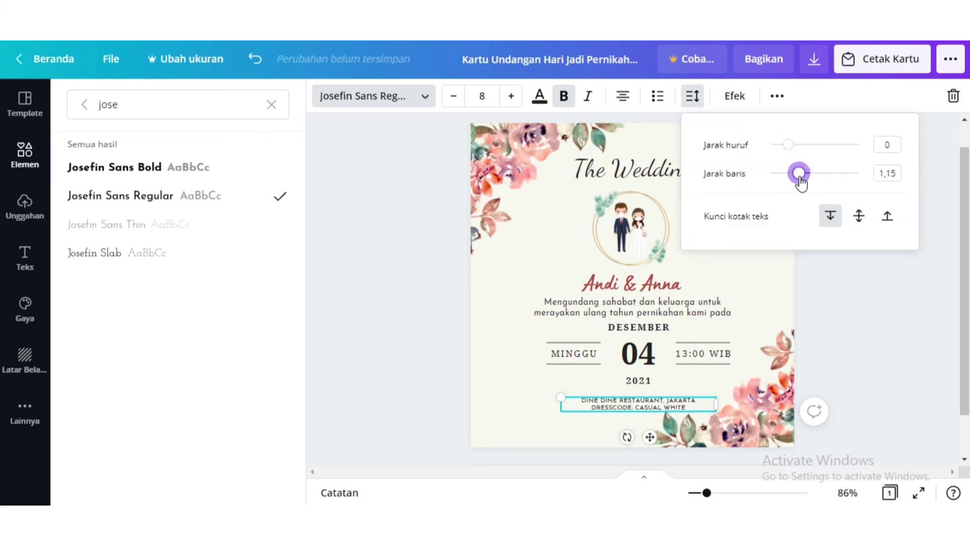
pyautogui.click(886, 320)
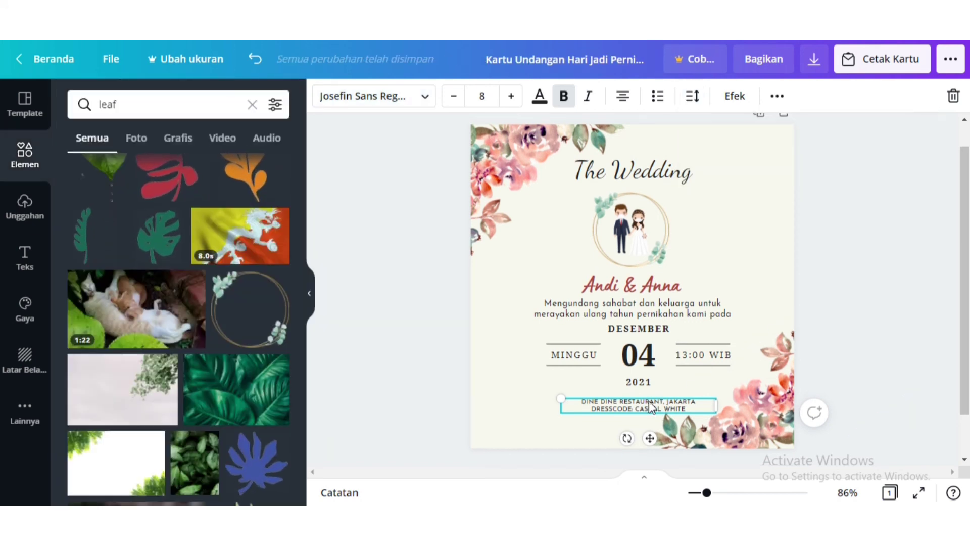
pyautogui.scroll(-1, 859, 303)
pyautogui.click(928, 272)
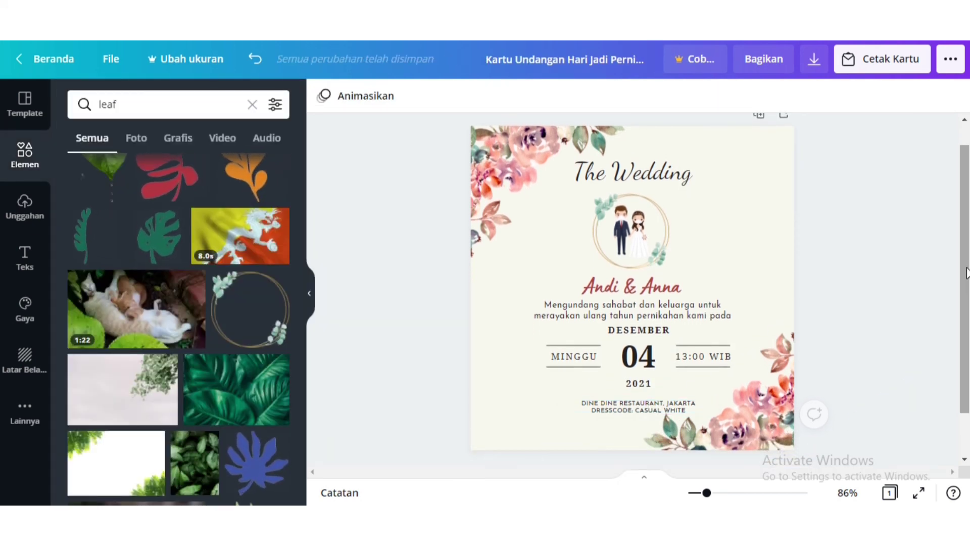
pyautogui.moveTo(632, 402); pyautogui.dragTo(631, 399)
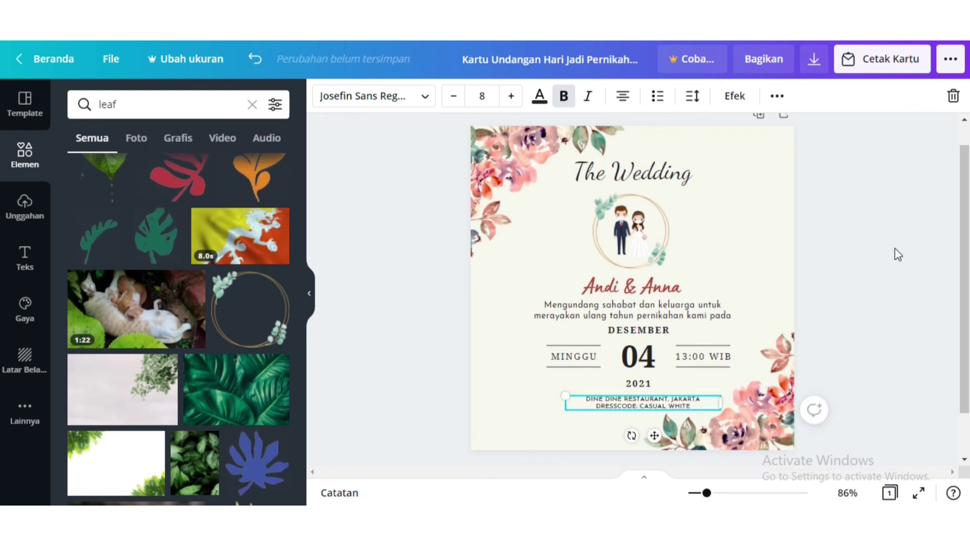
# - Change the card's background from pale yellowish white to a slightly warmer light cream using a custom colour
pyautogui.doubleClick(748, 238)
pyautogui.click(82, 170)
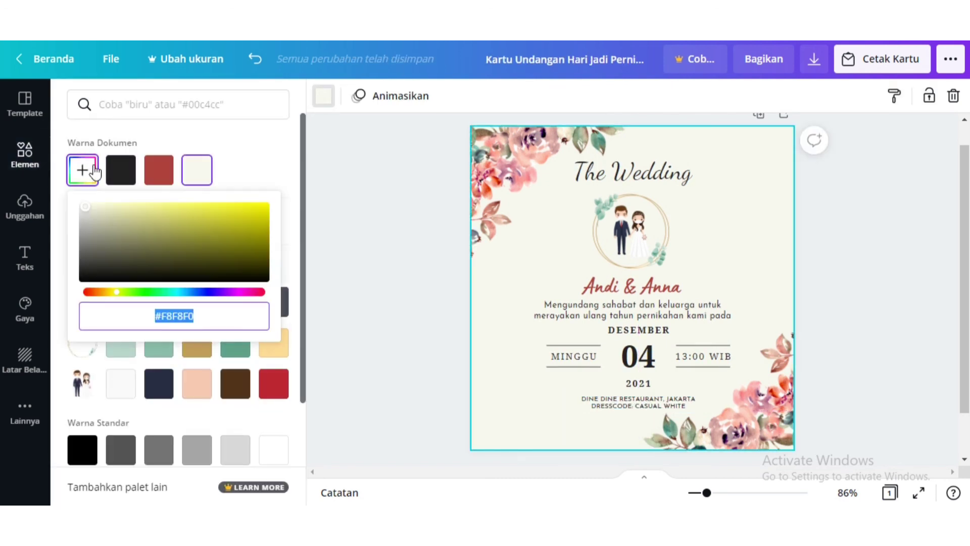
pyautogui.click(89, 292)
pyautogui.moveTo(108, 222); pyautogui.dragTo(93, 206)
pyautogui.click(109, 292)
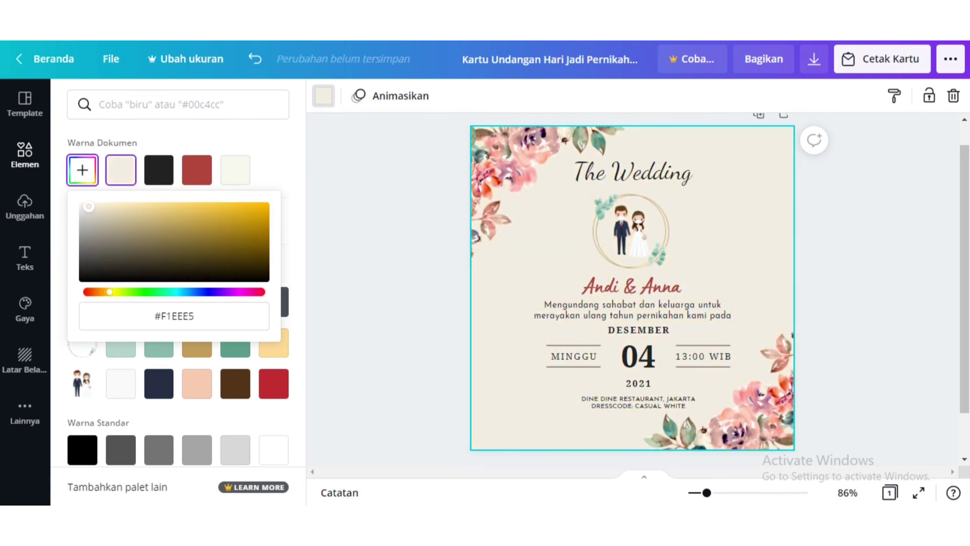
pyautogui.click(878, 299)
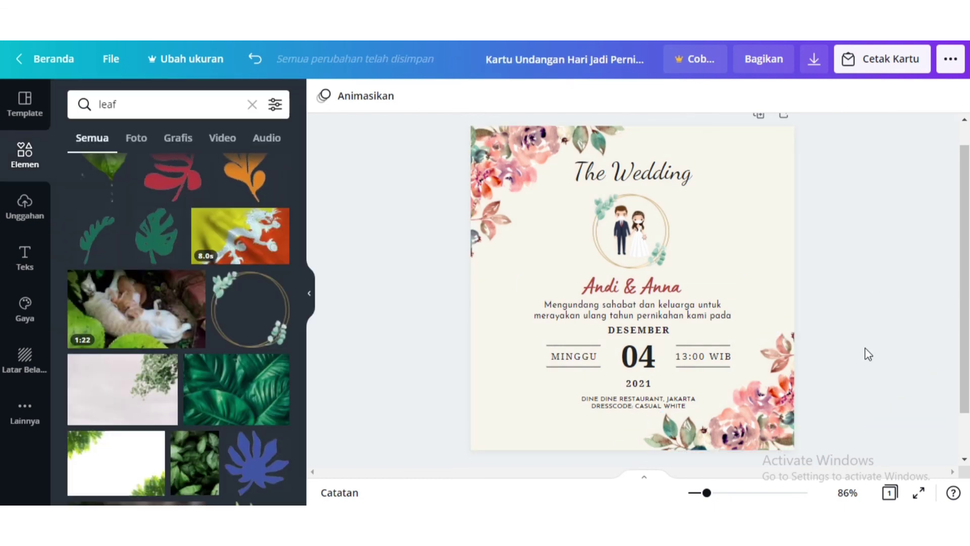
# - Select the couple illustration and its leafy ring together and enlarge them slightly to fill the space between heading and names
pyautogui.moveTo(708, 191); pyautogui.dragTo(591, 273)
pyautogui.moveTo(672, 269); pyautogui.dragTo(676, 274)
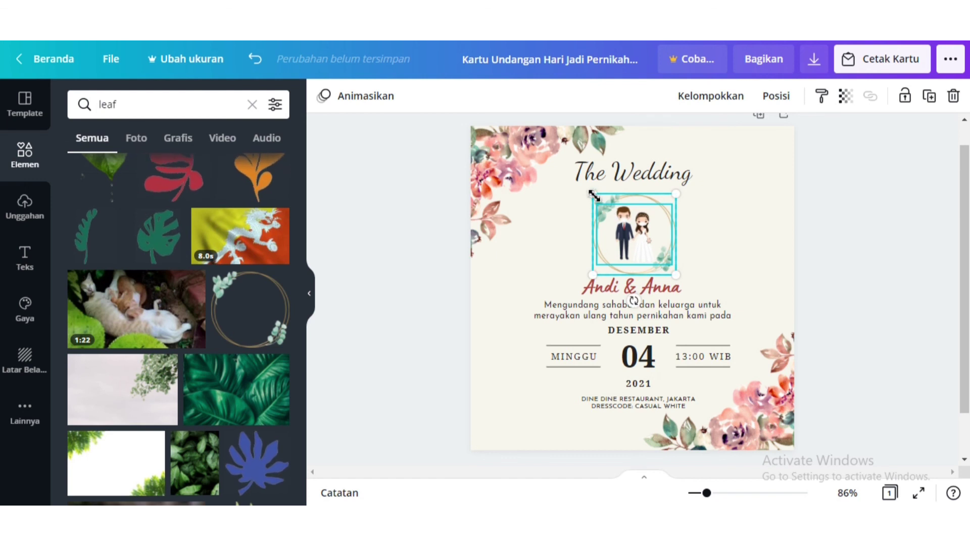
pyautogui.moveTo(593, 195); pyautogui.dragTo(582, 182)
pyautogui.click(839, 185)
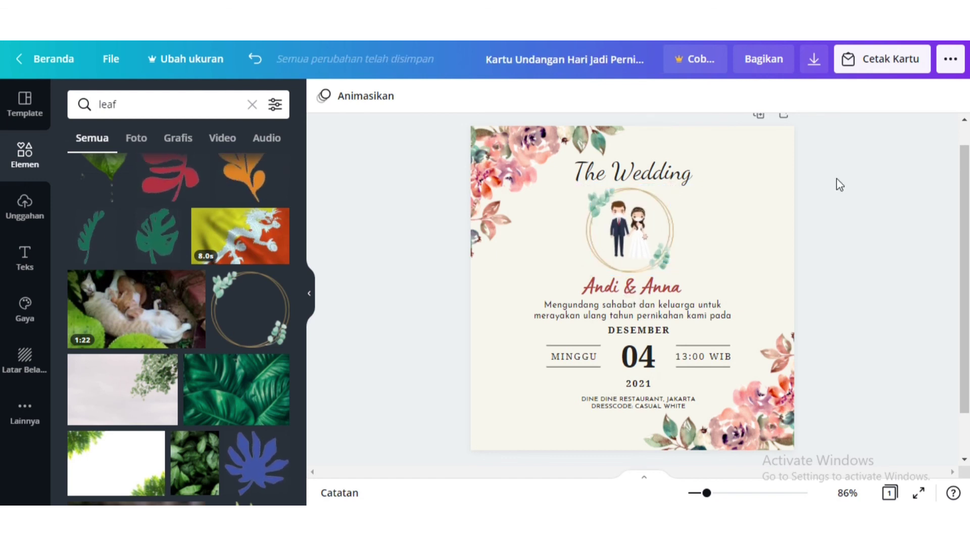
# - Download the finished invitation as a JPG file
pyautogui.click(813, 60)
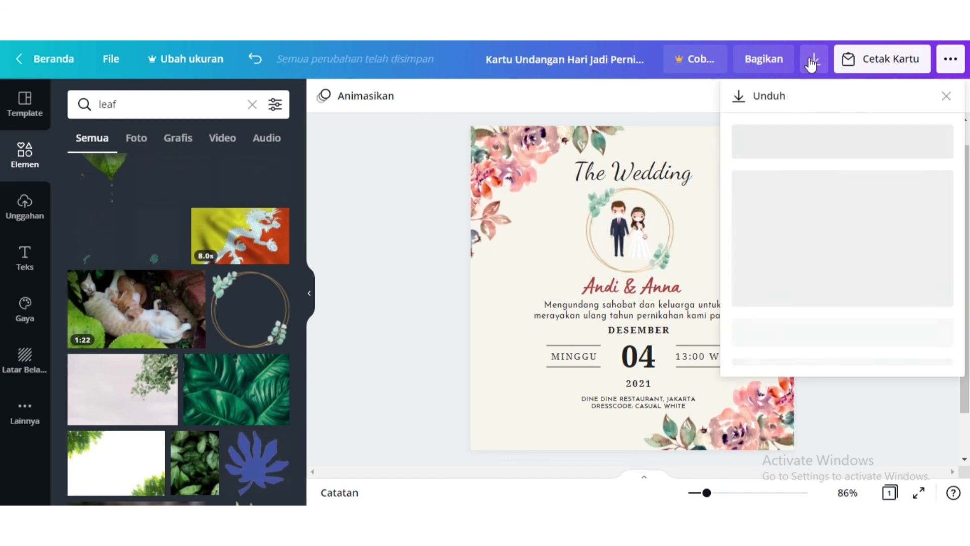
pyautogui.click(867, 166)
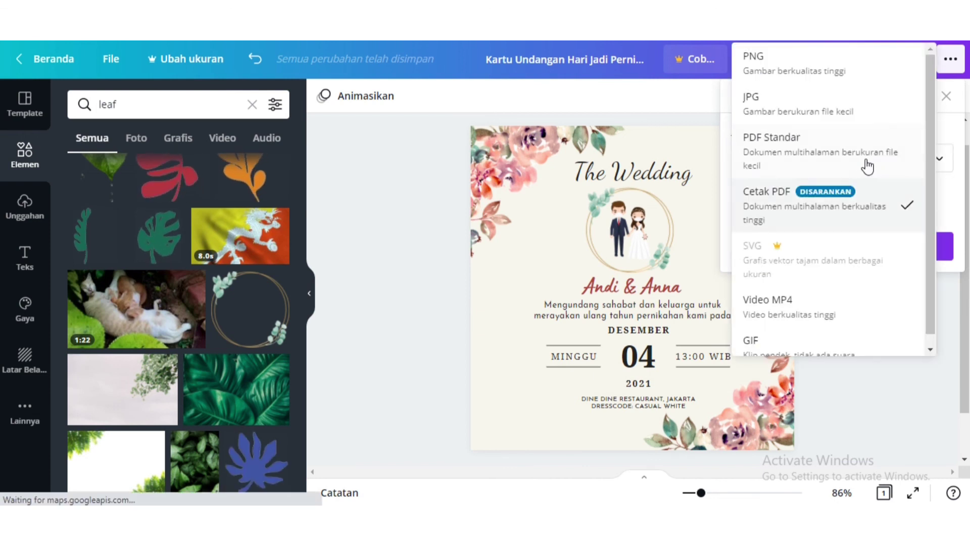
pyautogui.click(861, 106)
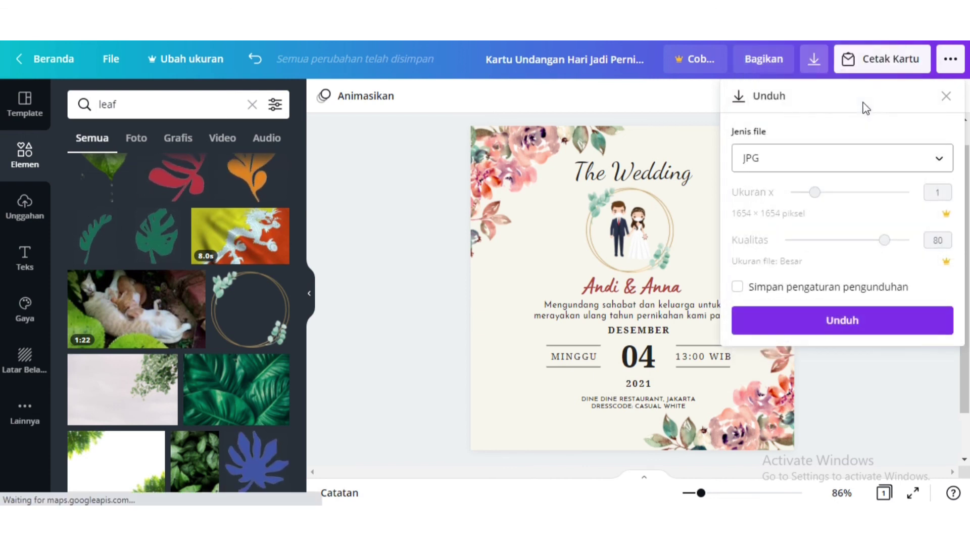
pyautogui.click(859, 321)
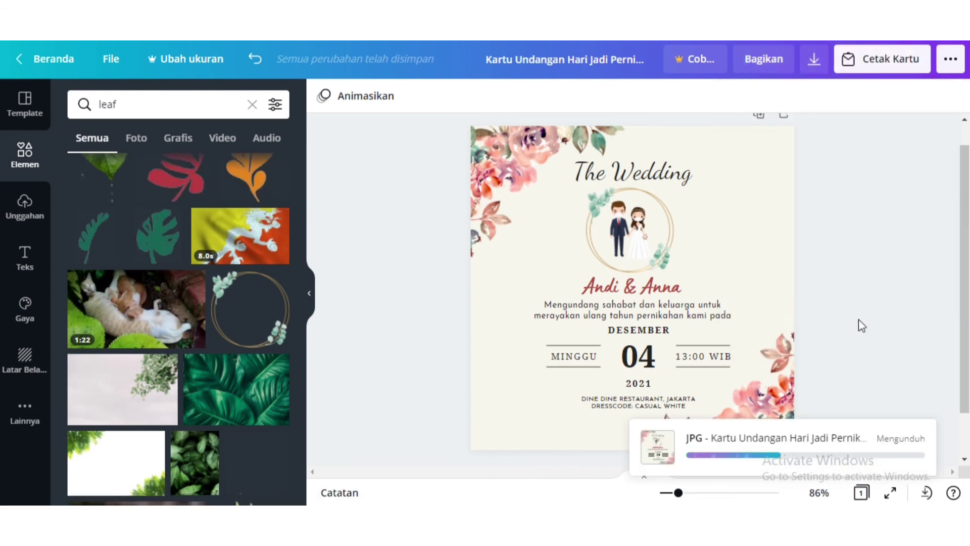